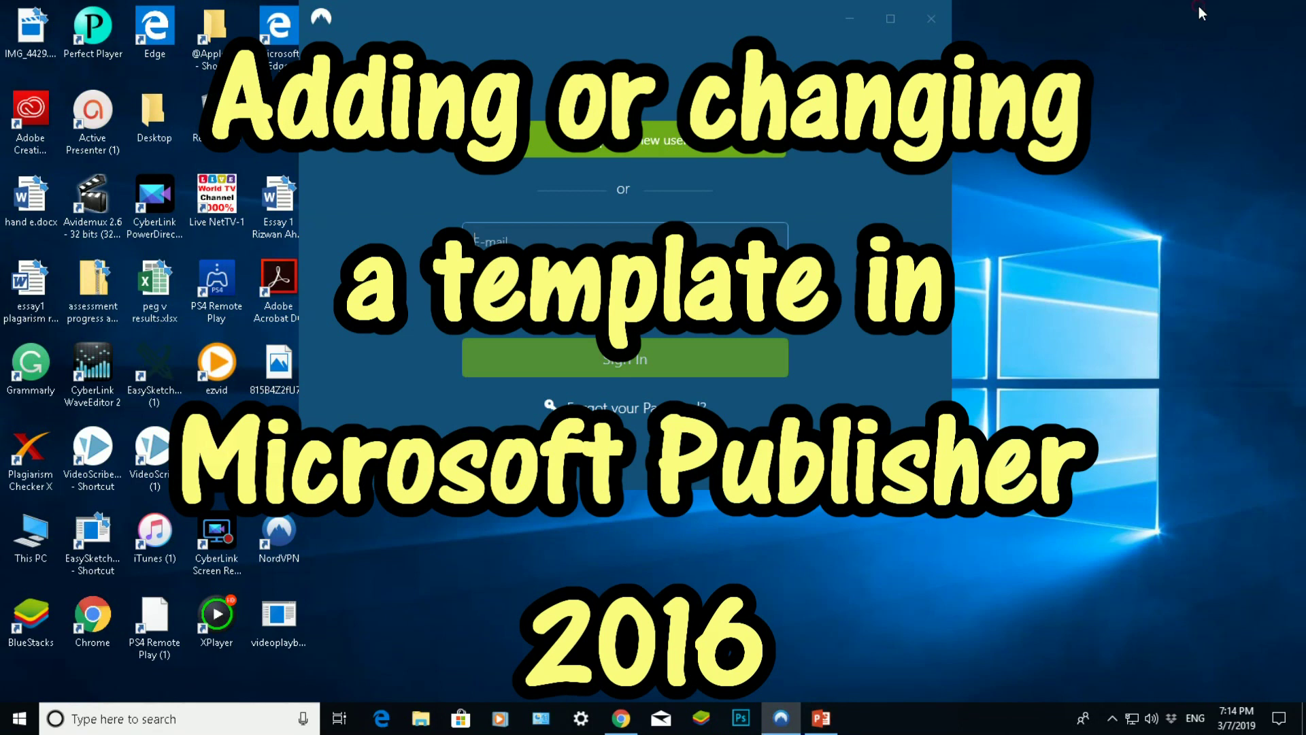
Close the NordVPN sign-in window over the PowerPoint presentation
left_click(914, 21)
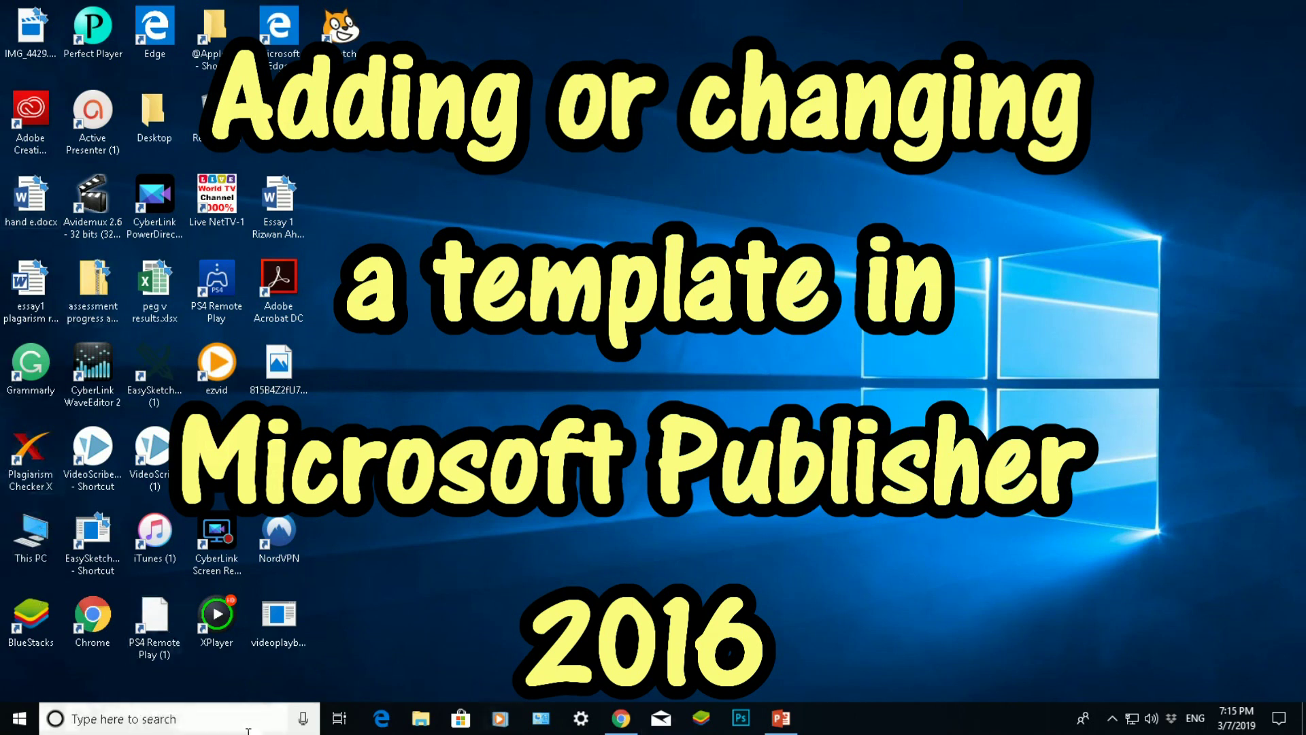
Search Windows for 'publisher' and launch the Publisher desktop app
left_click(160, 718)
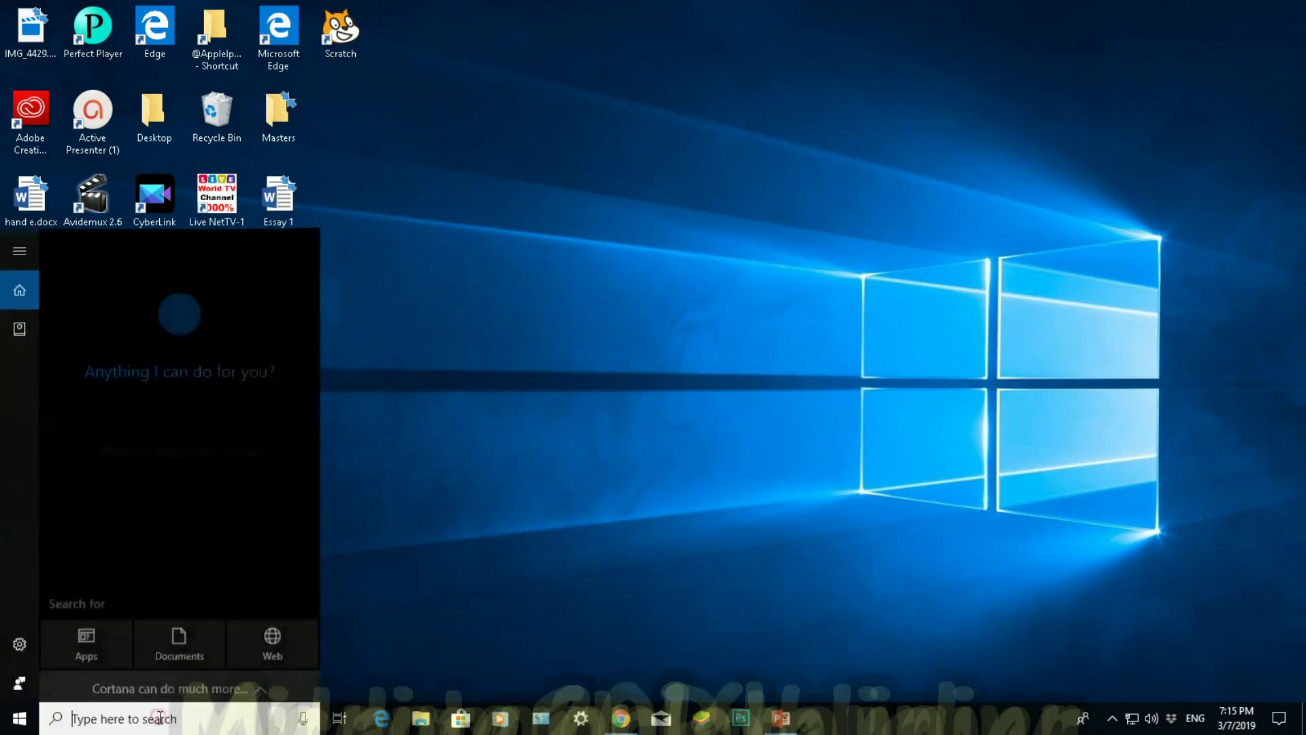
type("publisher")
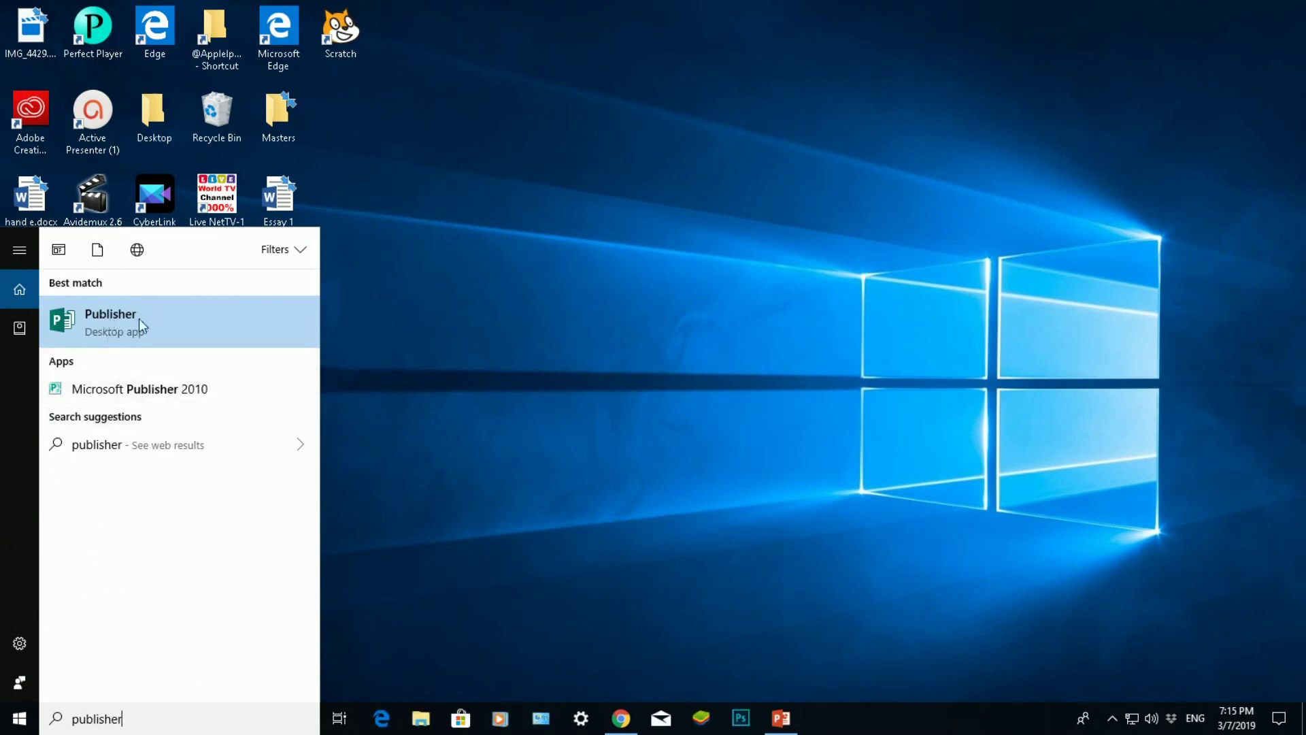
left_click(101, 327)
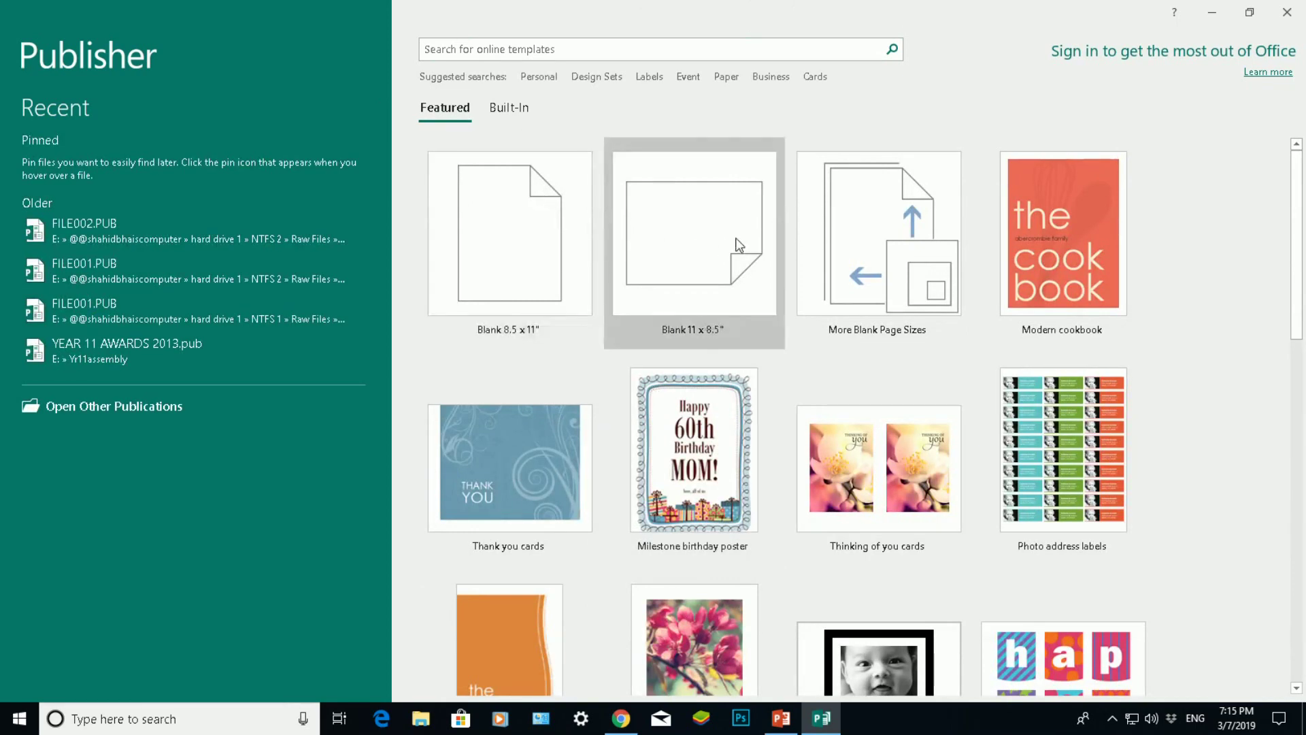
scroll(1020, 313, "down", 3)
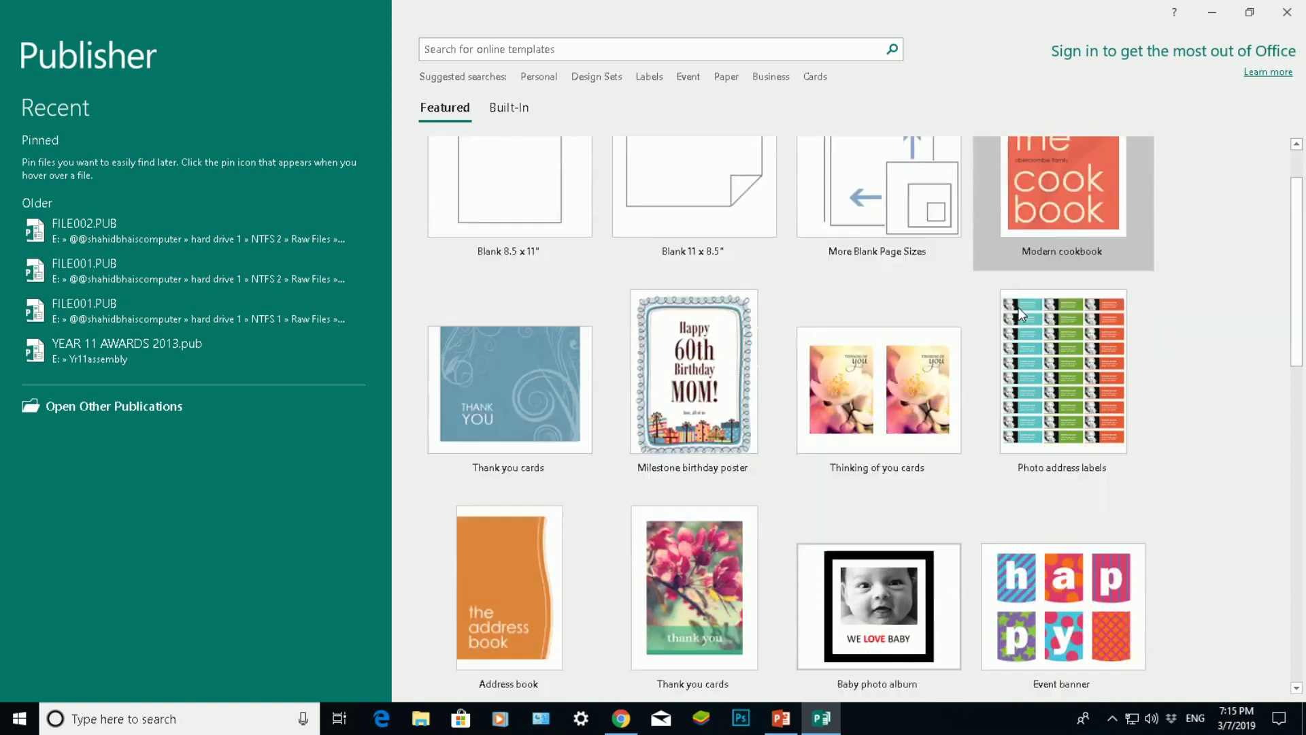
scroll(1018, 311, "down", 6)
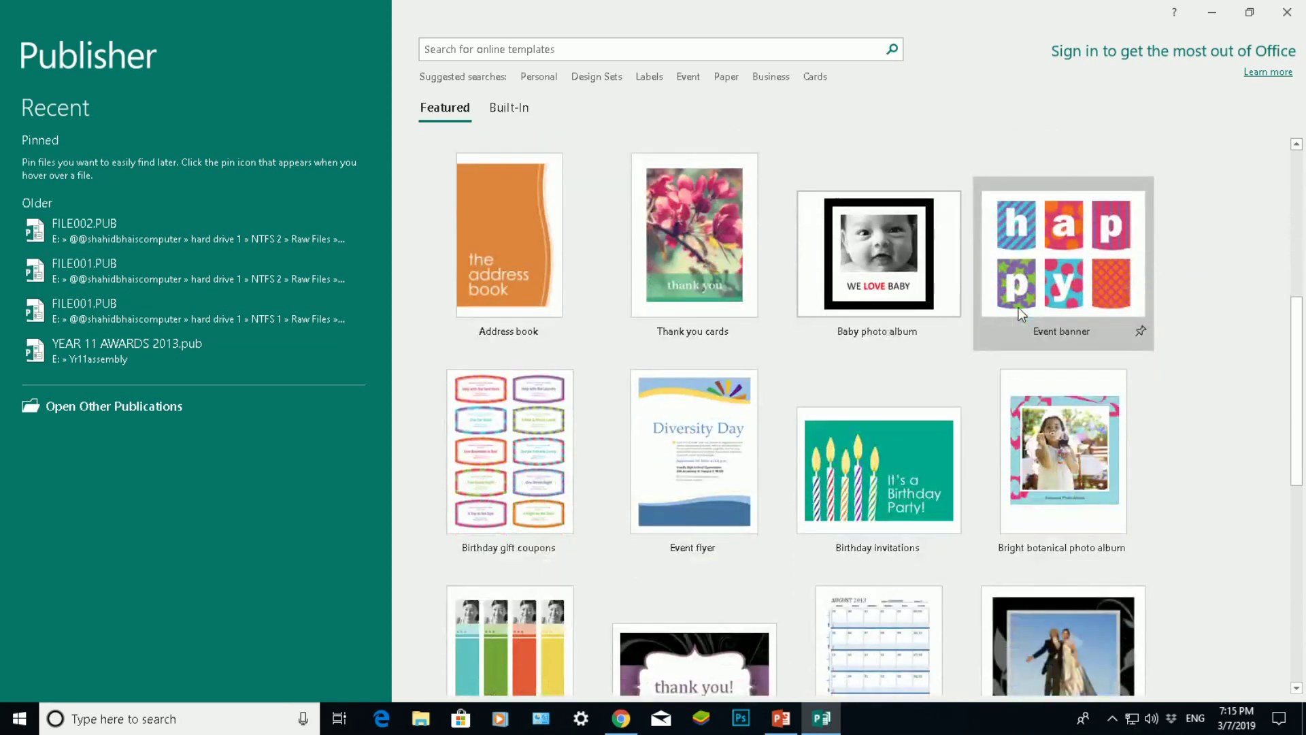
scroll(1018, 313, "up", 6)
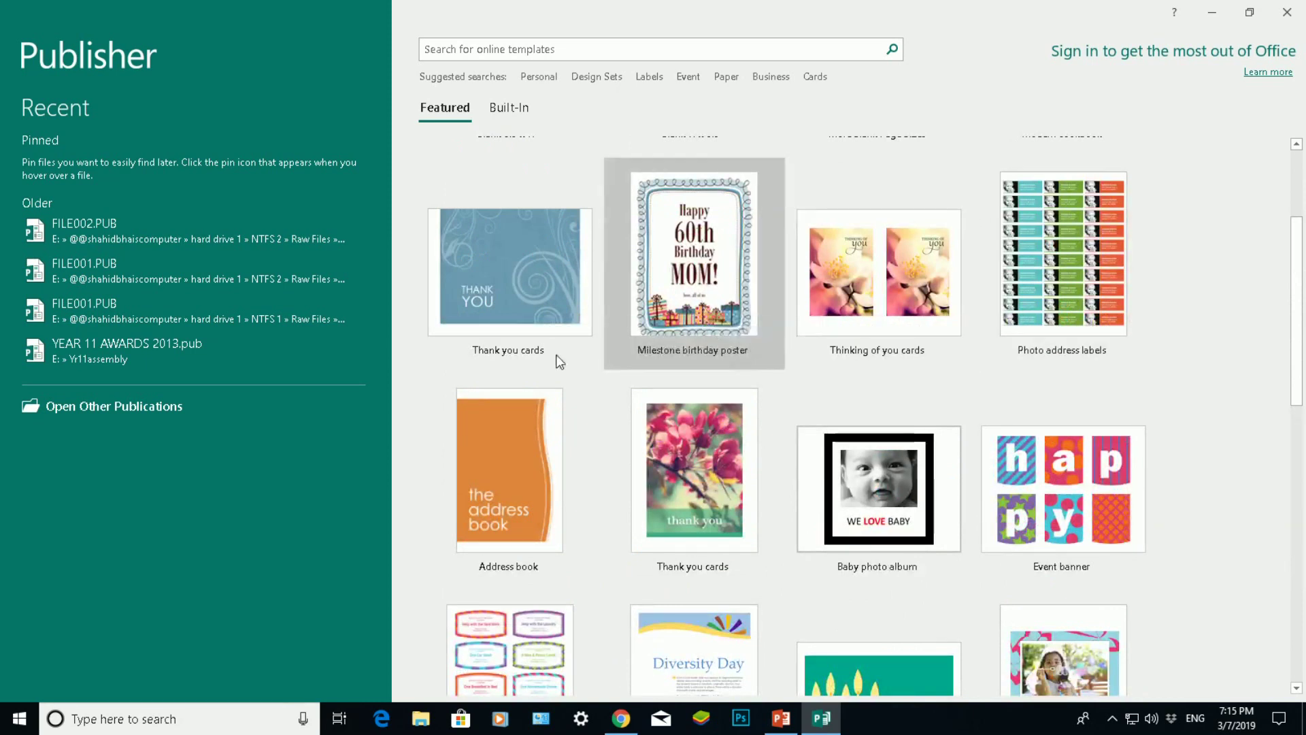
scroll(1023, 366, "down", 2)
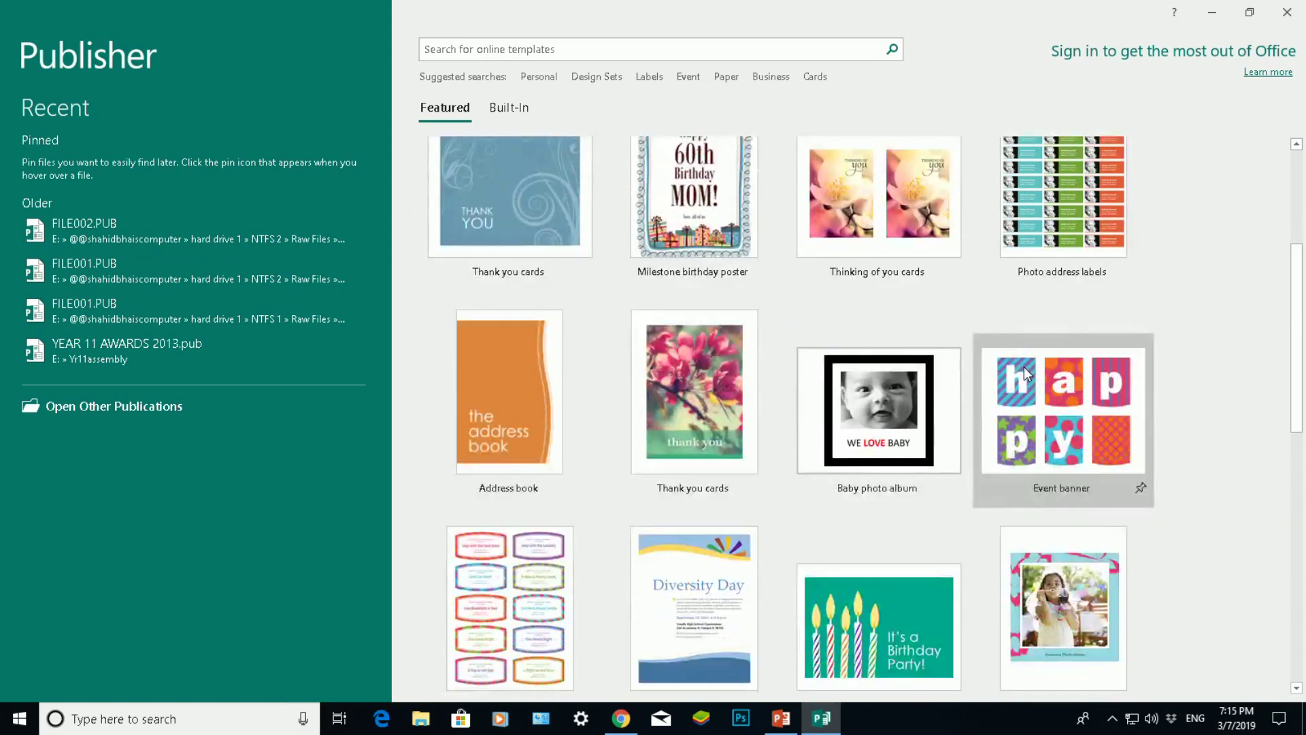
scroll(856, 334, "down", 3)
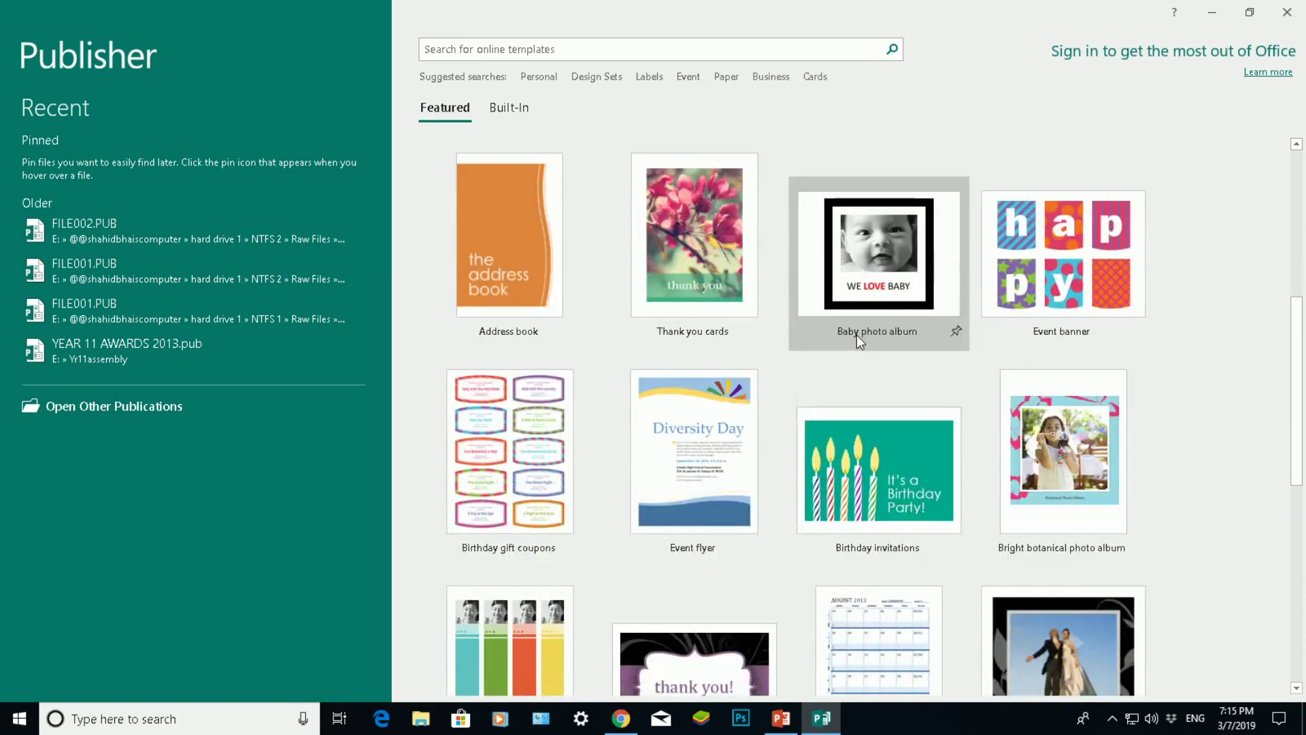
scroll(856, 335, "down", 4)
scroll(856, 335, "up", 11)
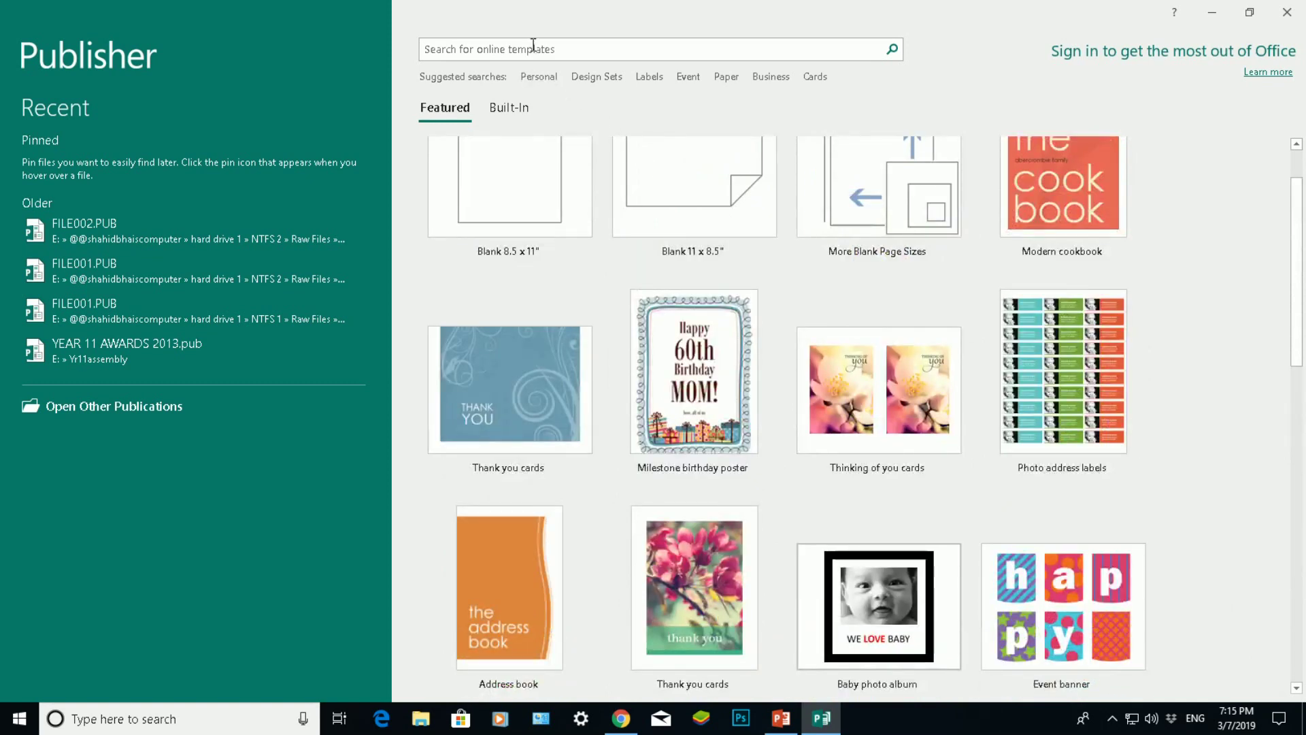
Search online templates for 'newsletter' and filter by Business, Industry, Marketing and Email
left_click(533, 46)
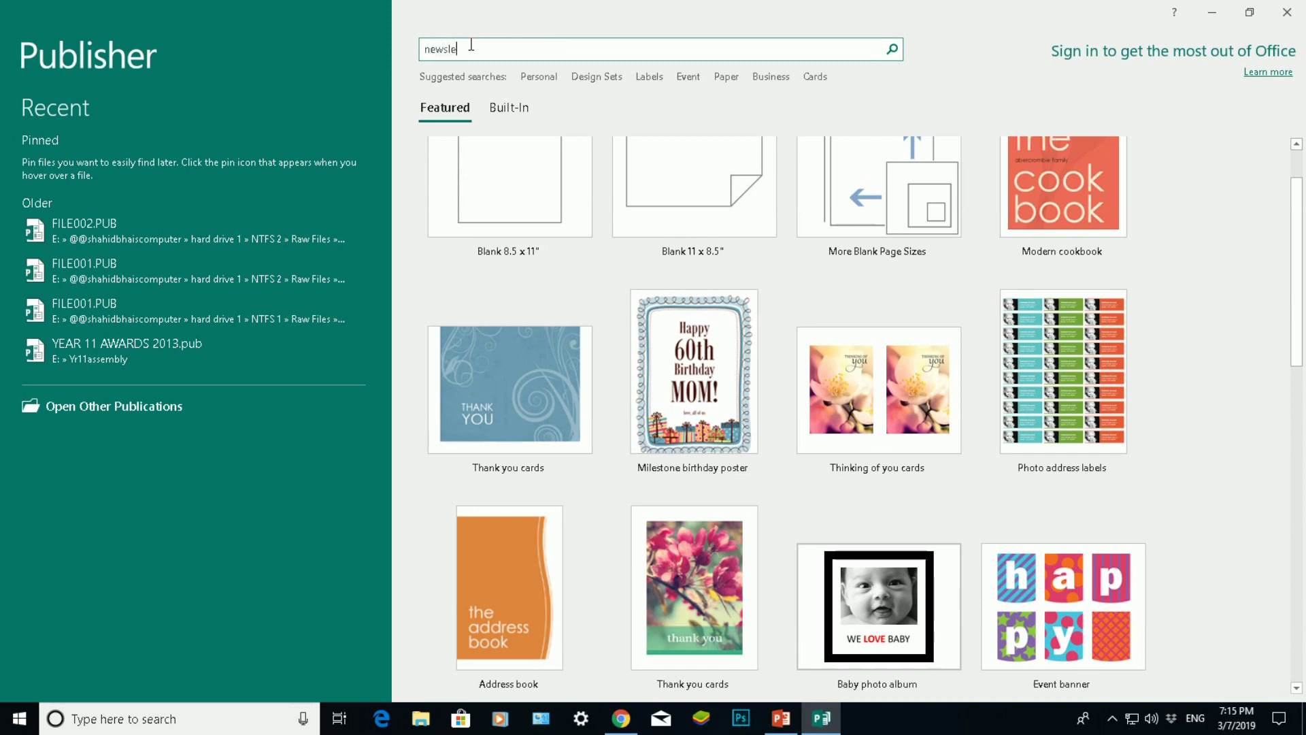
key("Return")
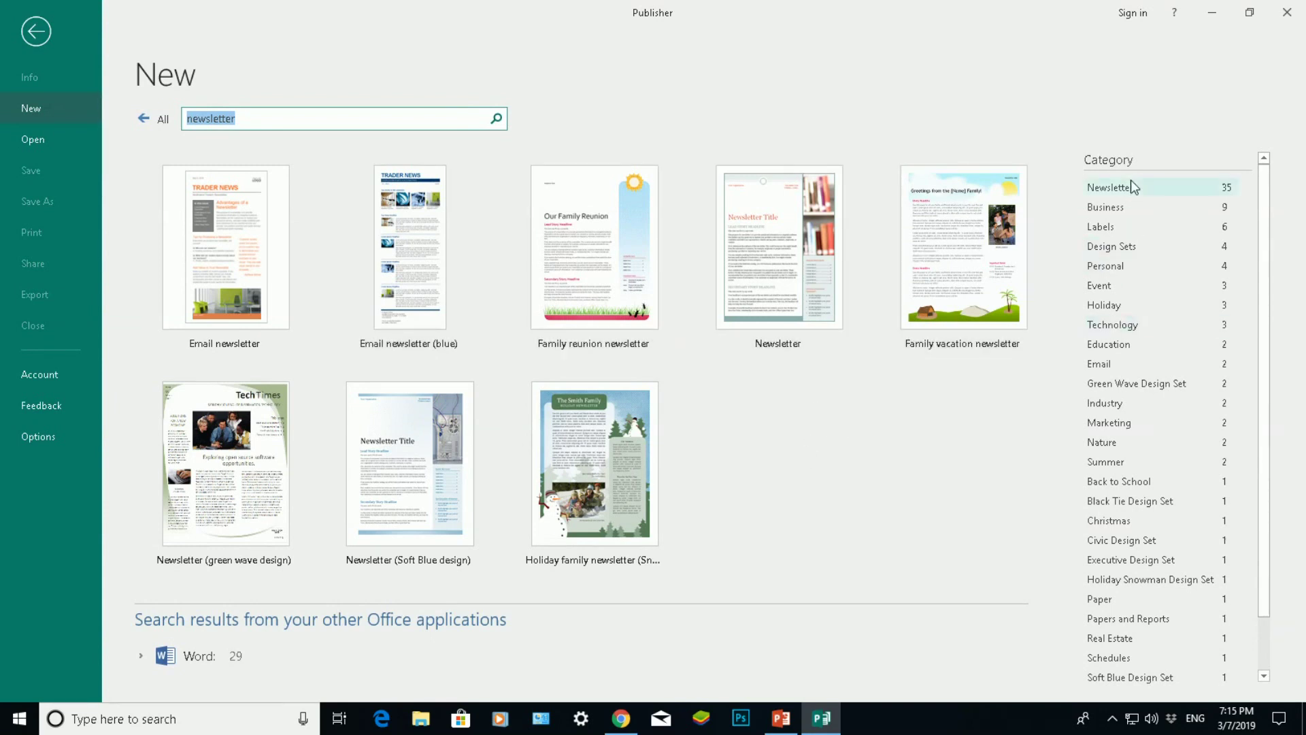
left_click(1113, 210)
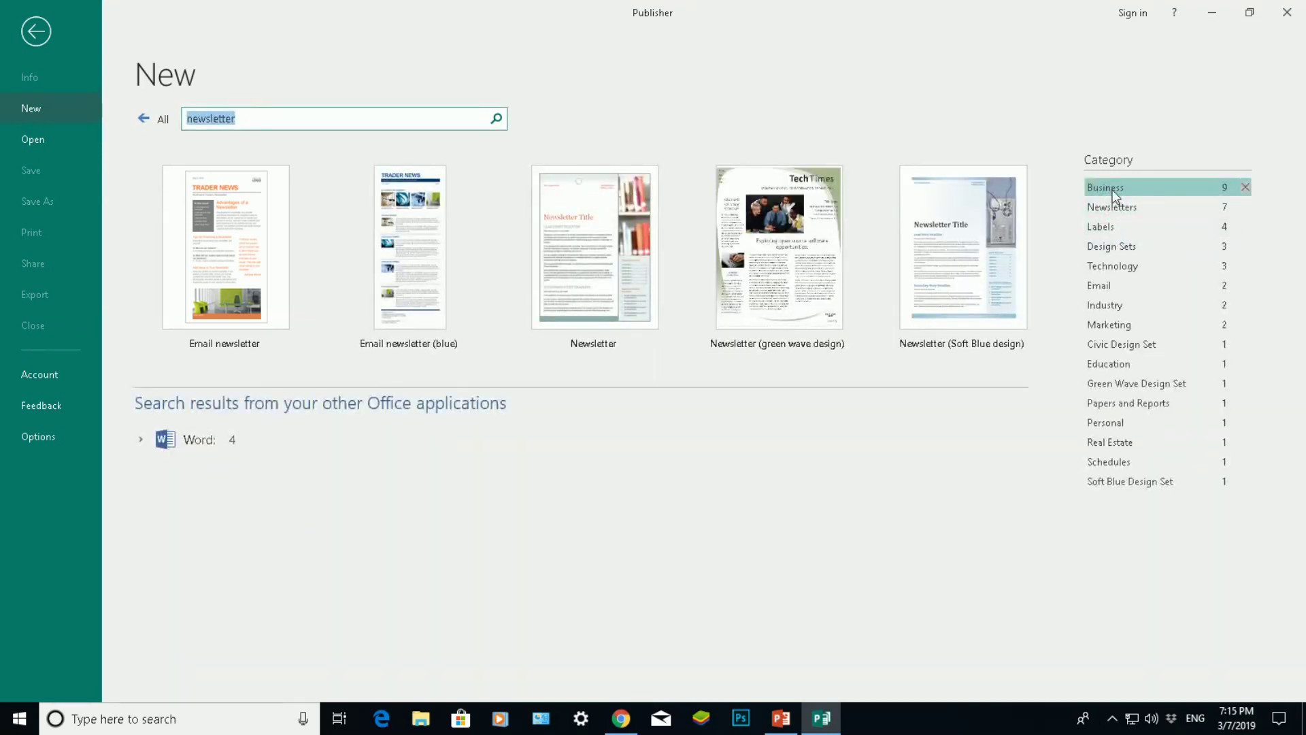
left_click(1114, 301)
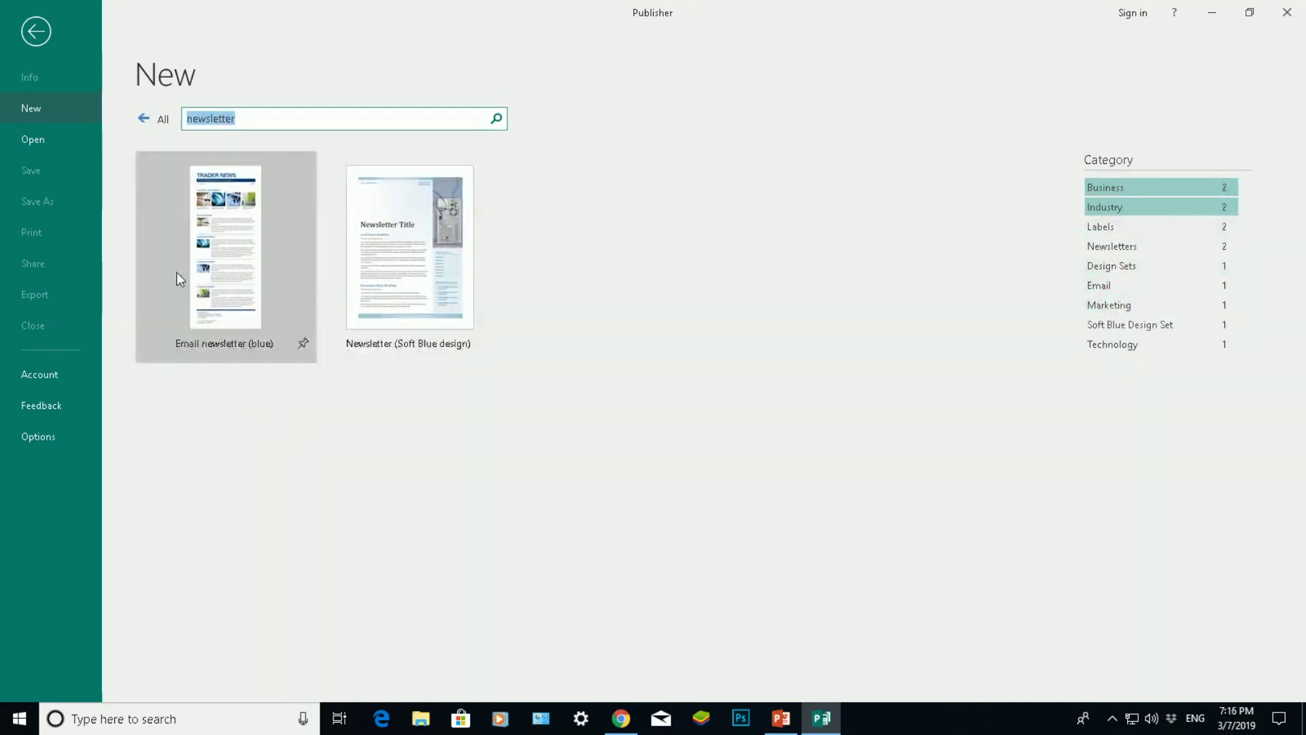
left_click(1099, 304)
left_click(1105, 251)
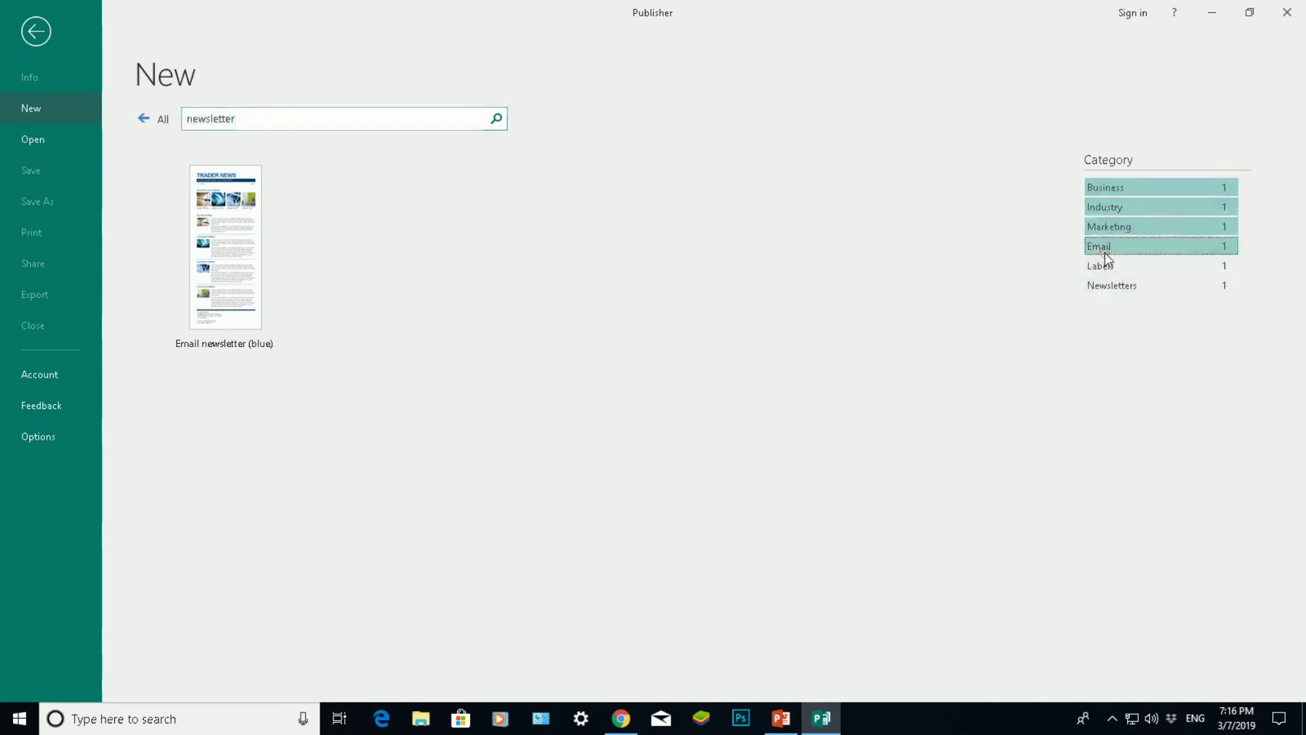
Clear the newsletter search, search 'birthday cards', and filter results to the Birthday category
left_click(146, 124)
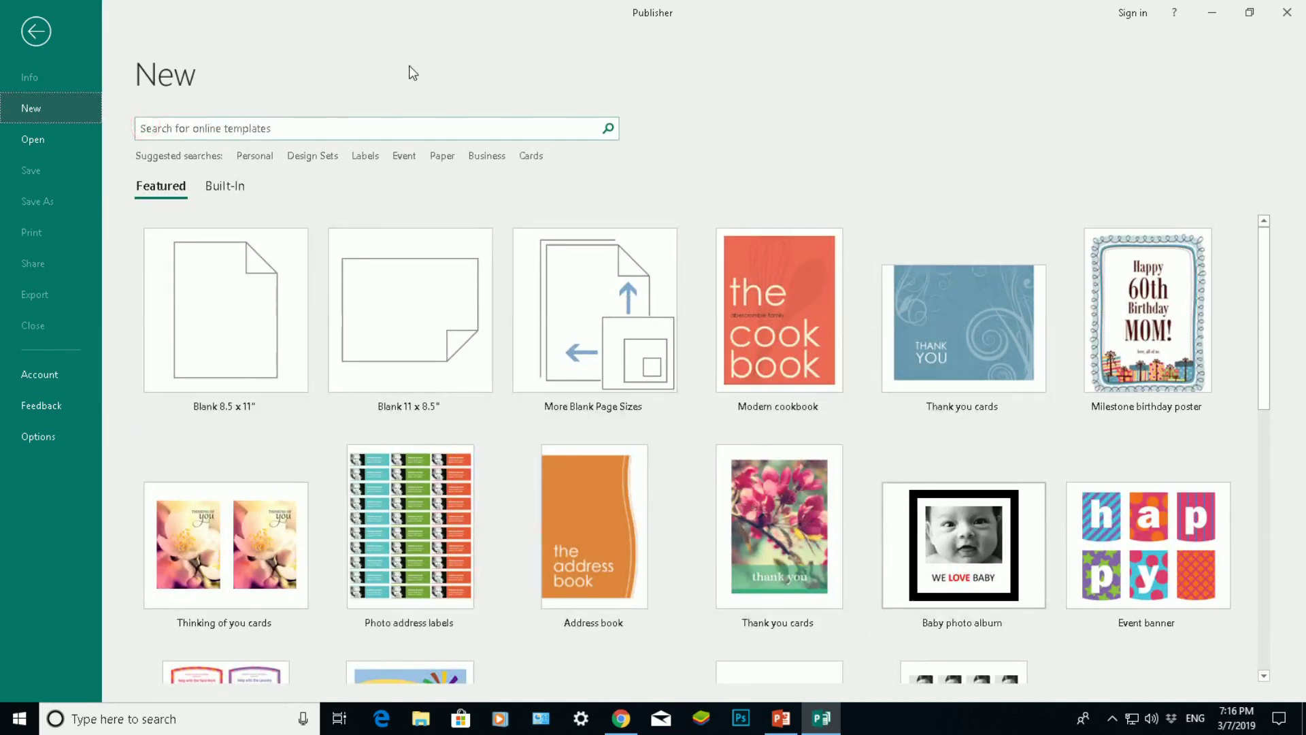
scroll(469, 282, "down", 8)
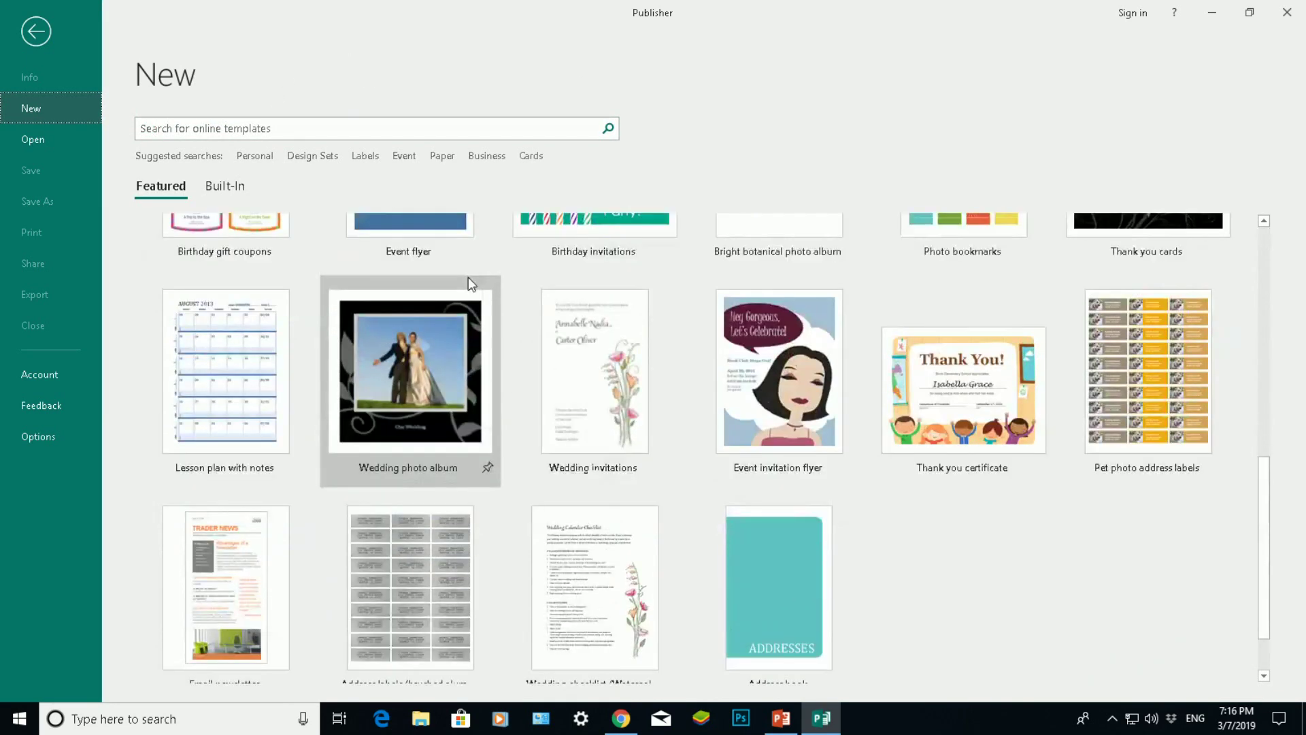
scroll(468, 276, "up", 8)
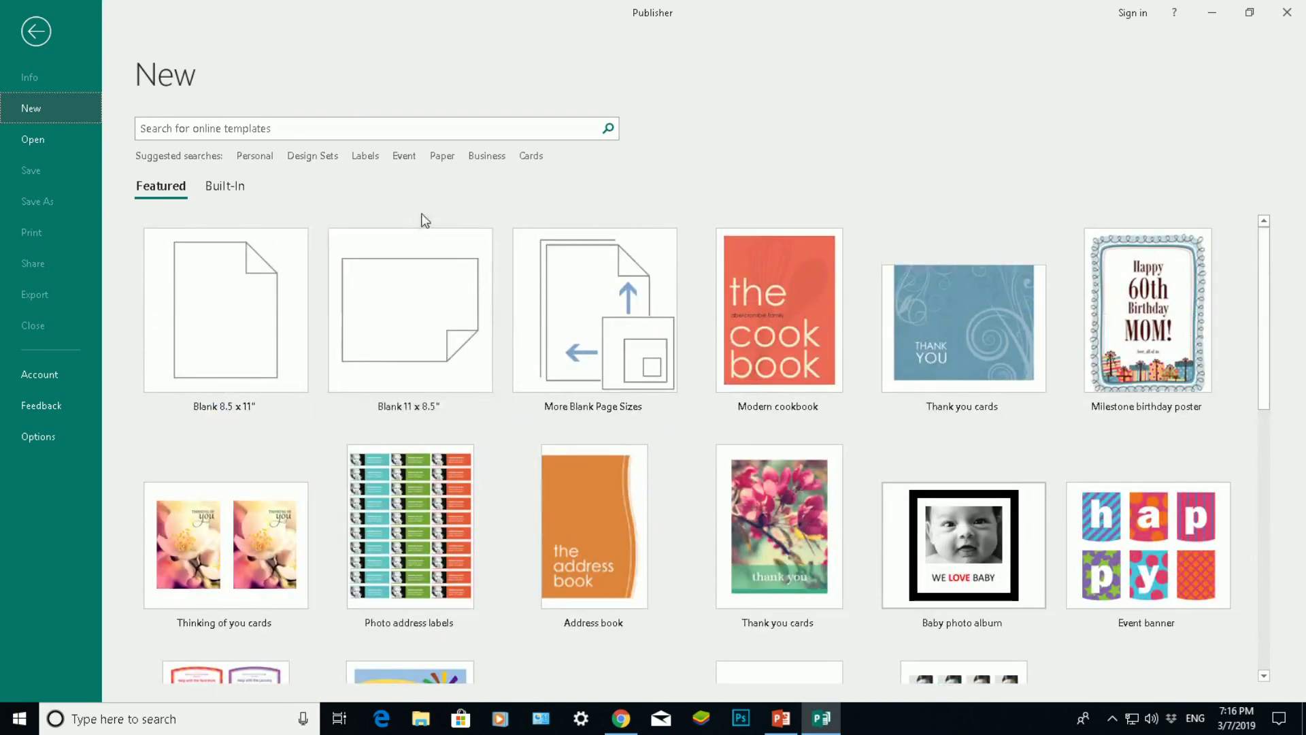
left_click(314, 128)
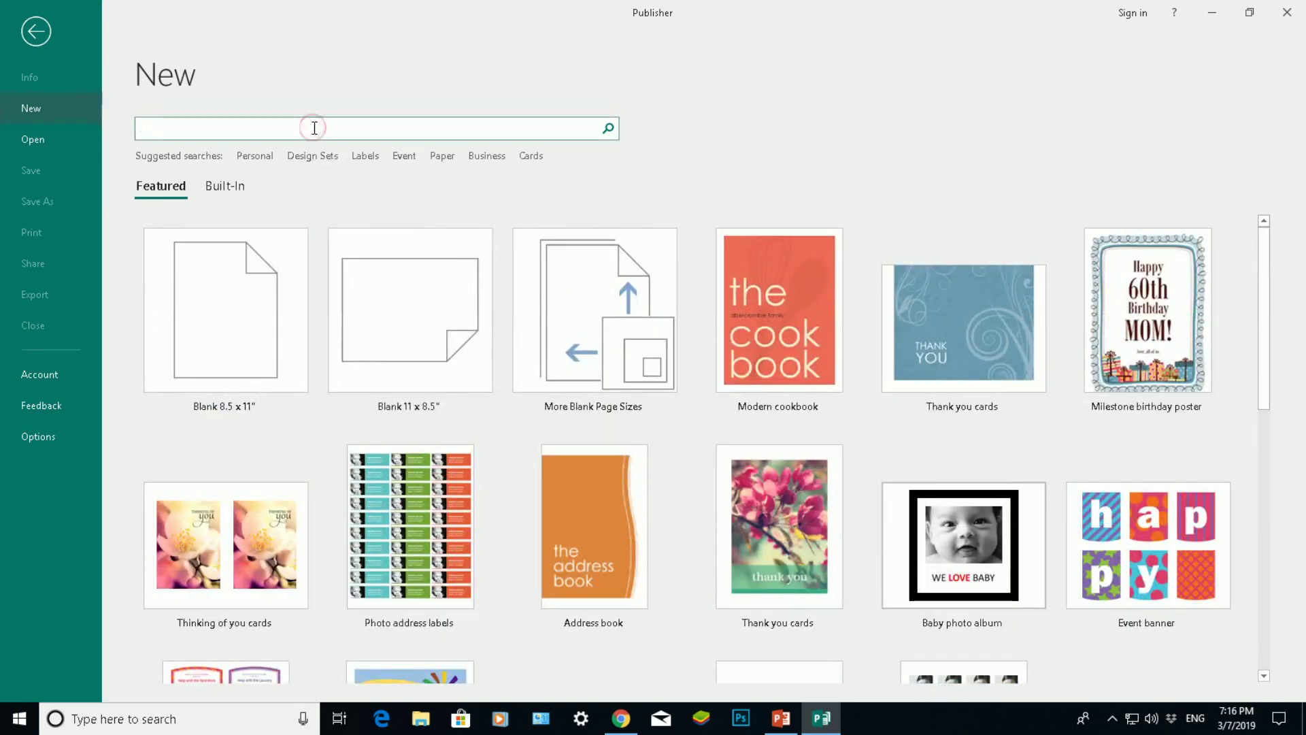
type("birthday cards")
key("Return")
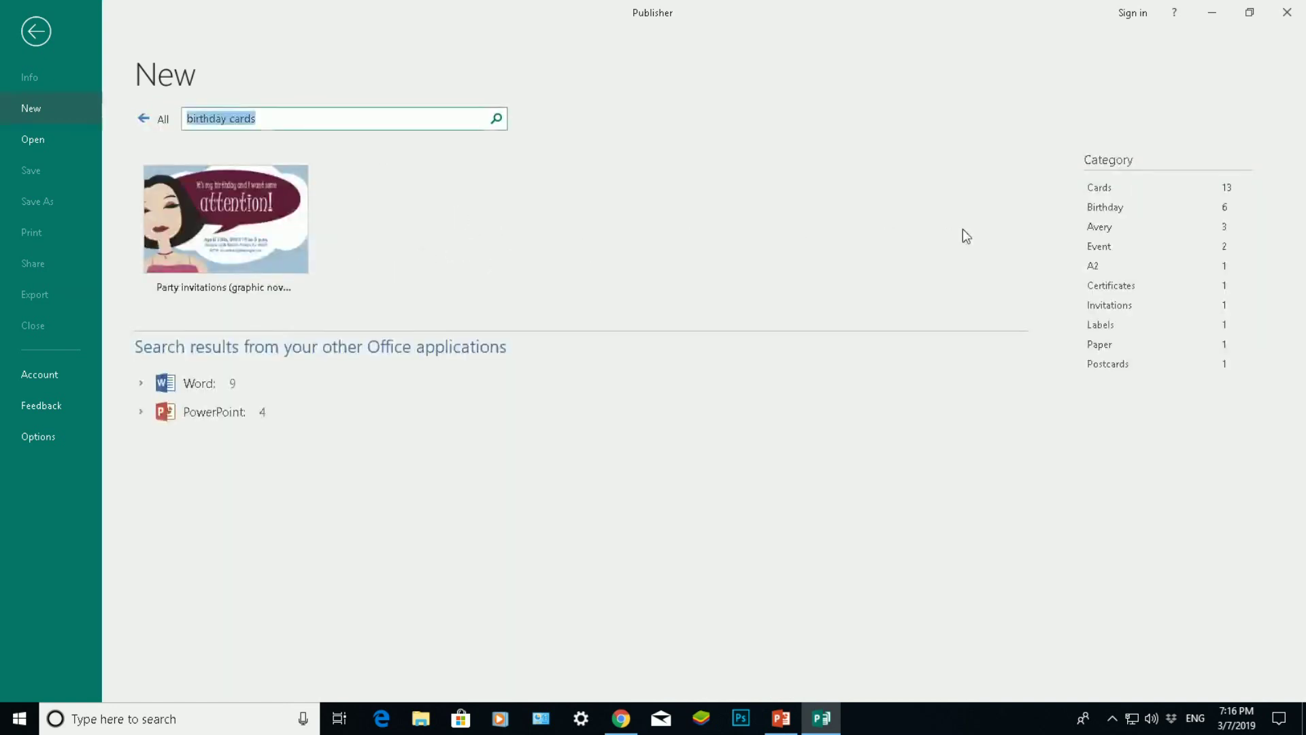
left_click(1114, 189)
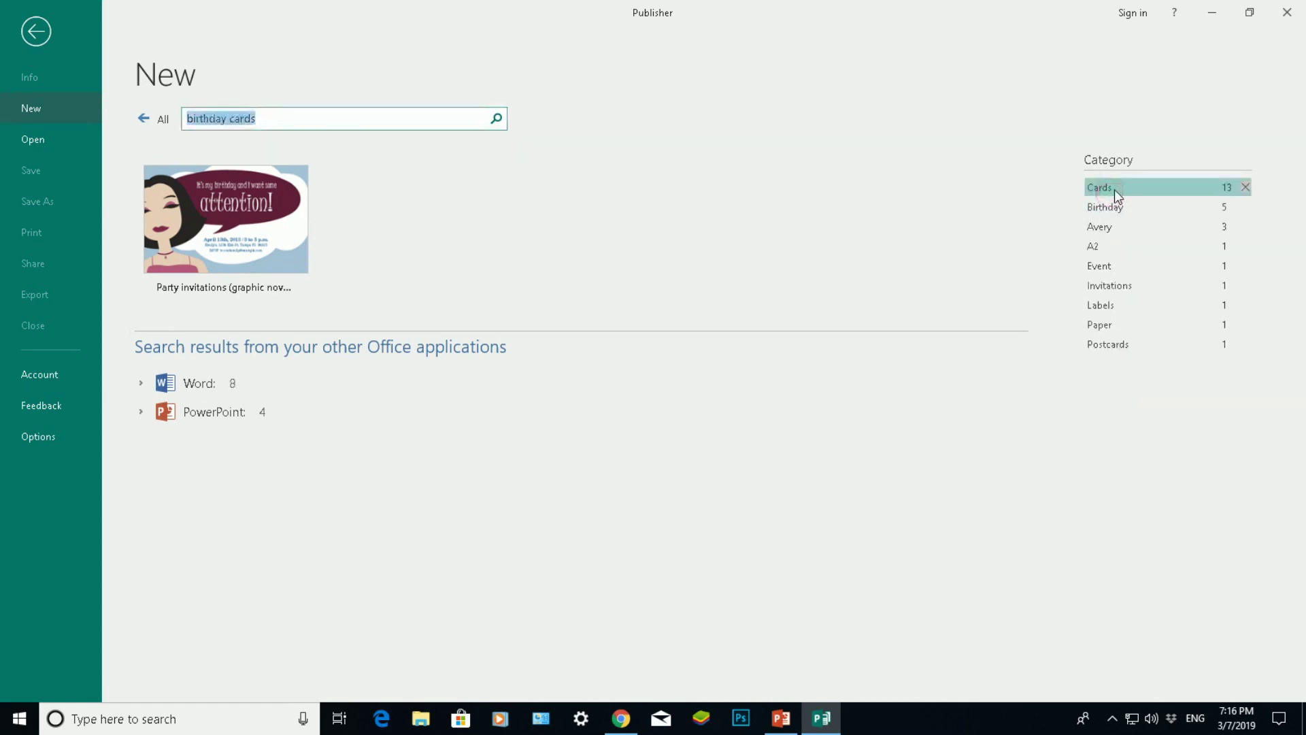
left_click(1114, 189)
left_click(1101, 208)
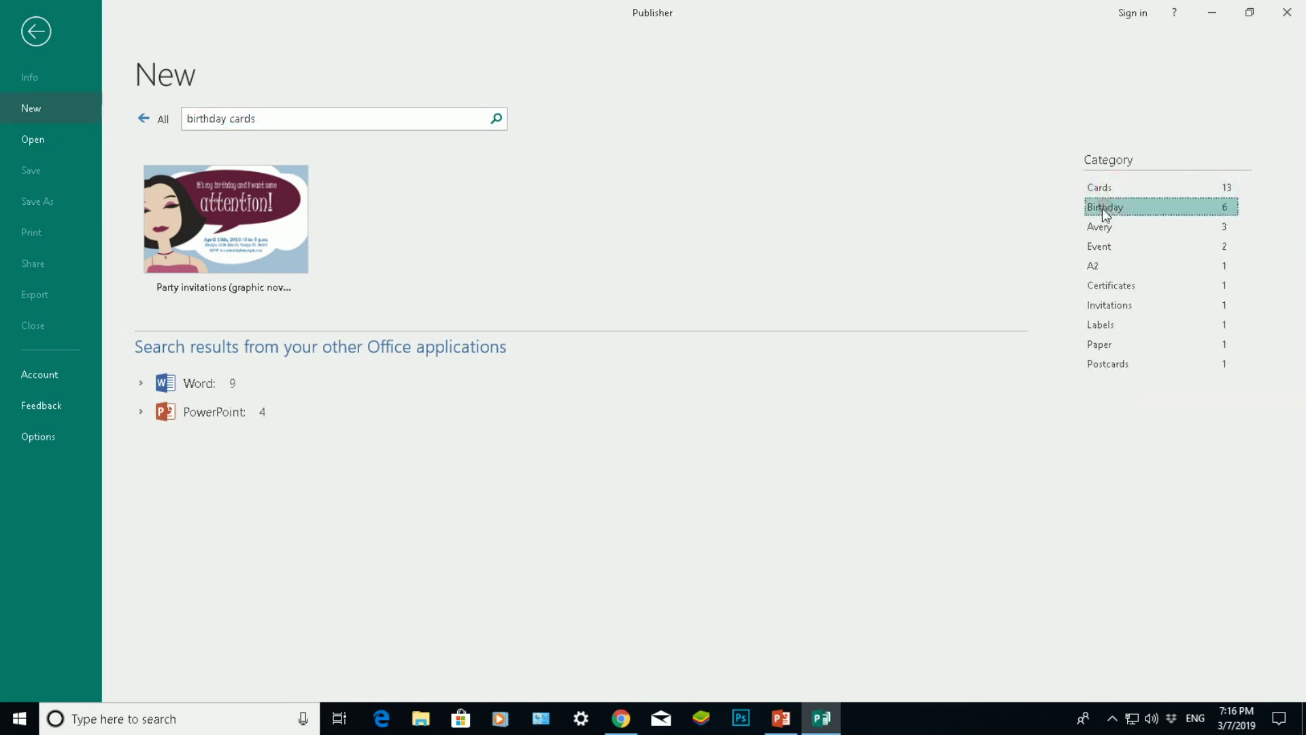
Create a publication from the Party invitations template, then switch to the blank Publication2 window
double_click(212, 238)
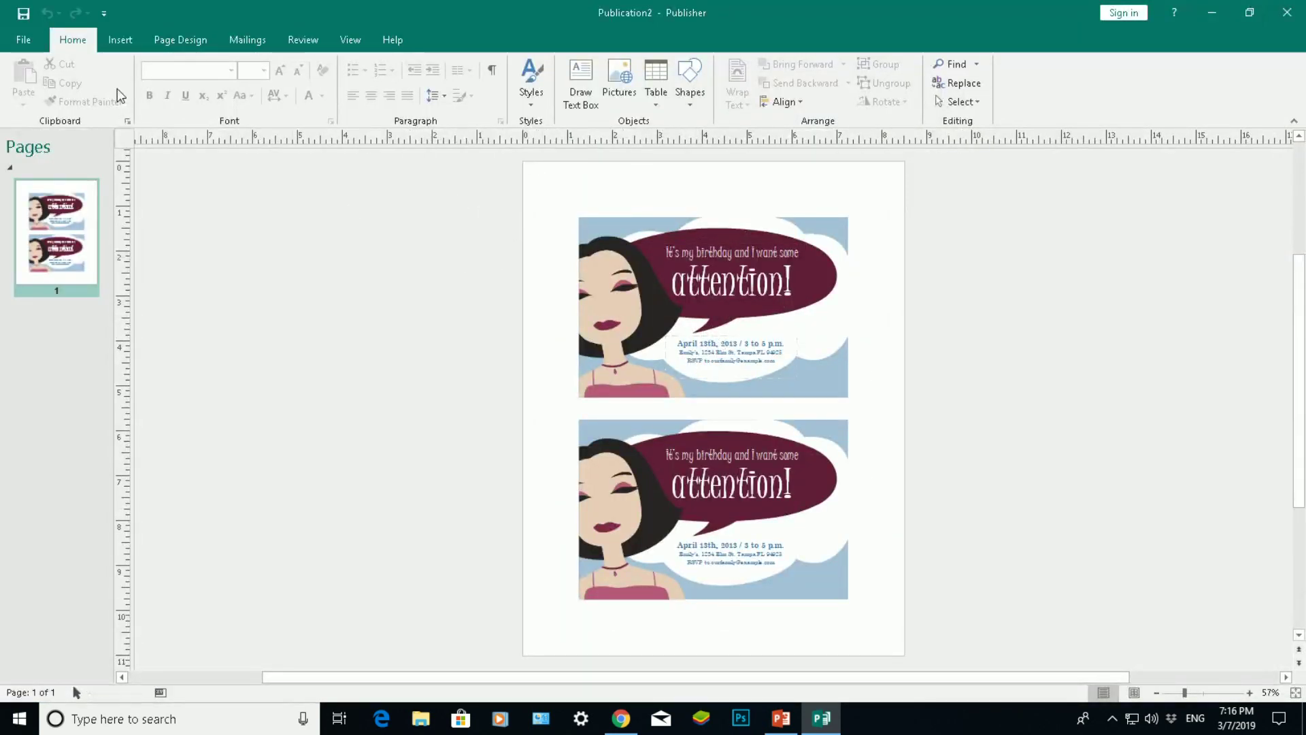
left_click(30, 43)
left_click(39, 107)
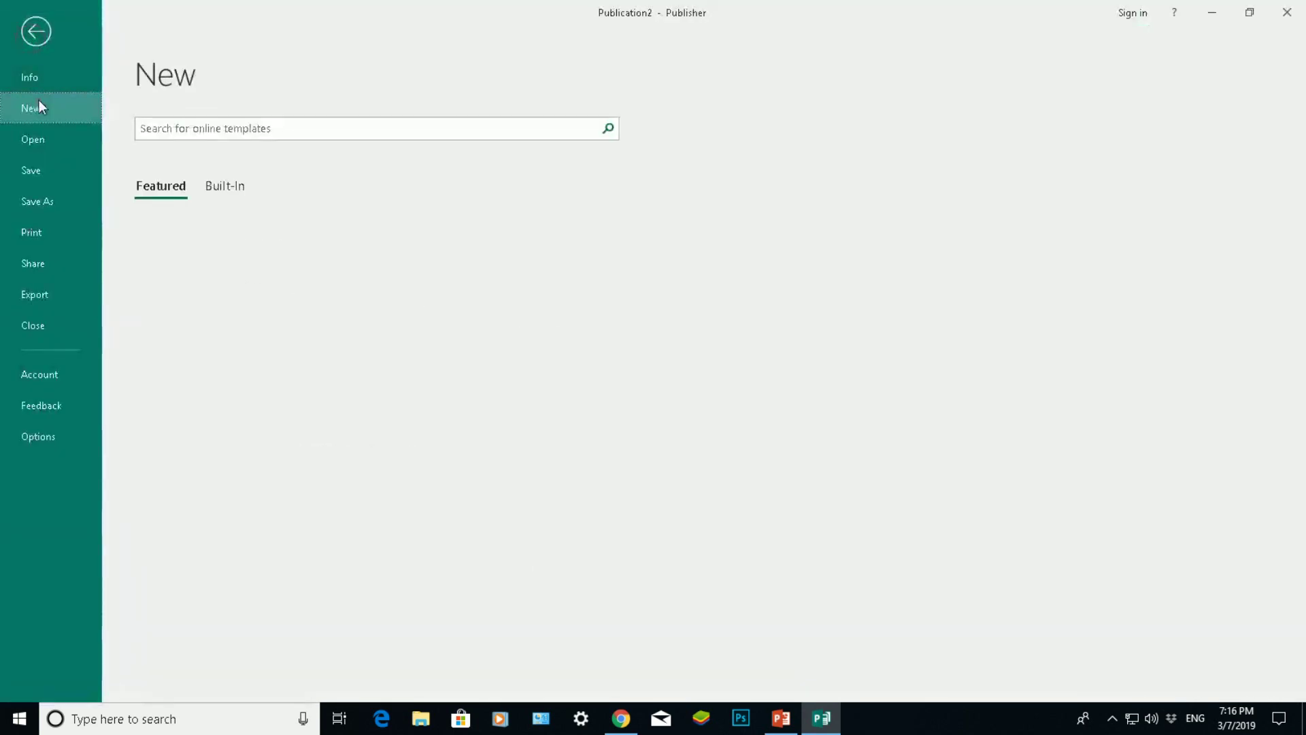
left_click(231, 284)
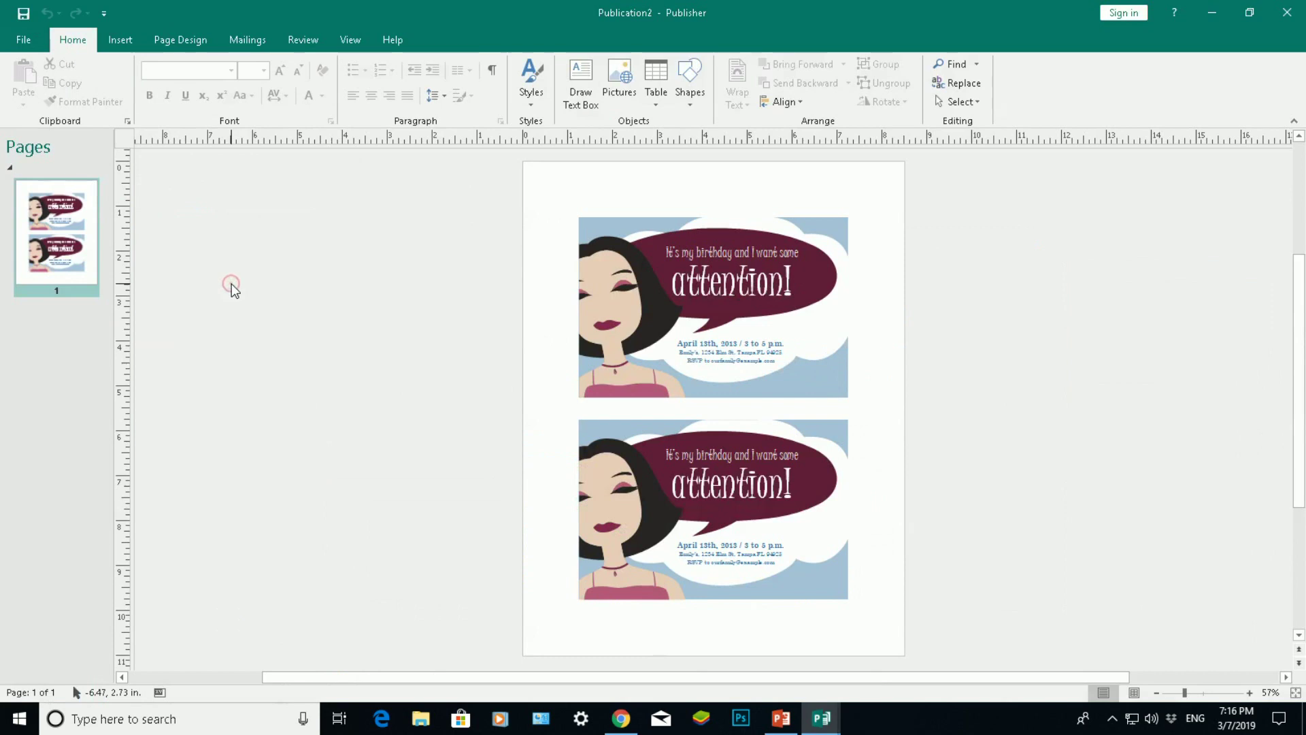
left_click(820, 719)
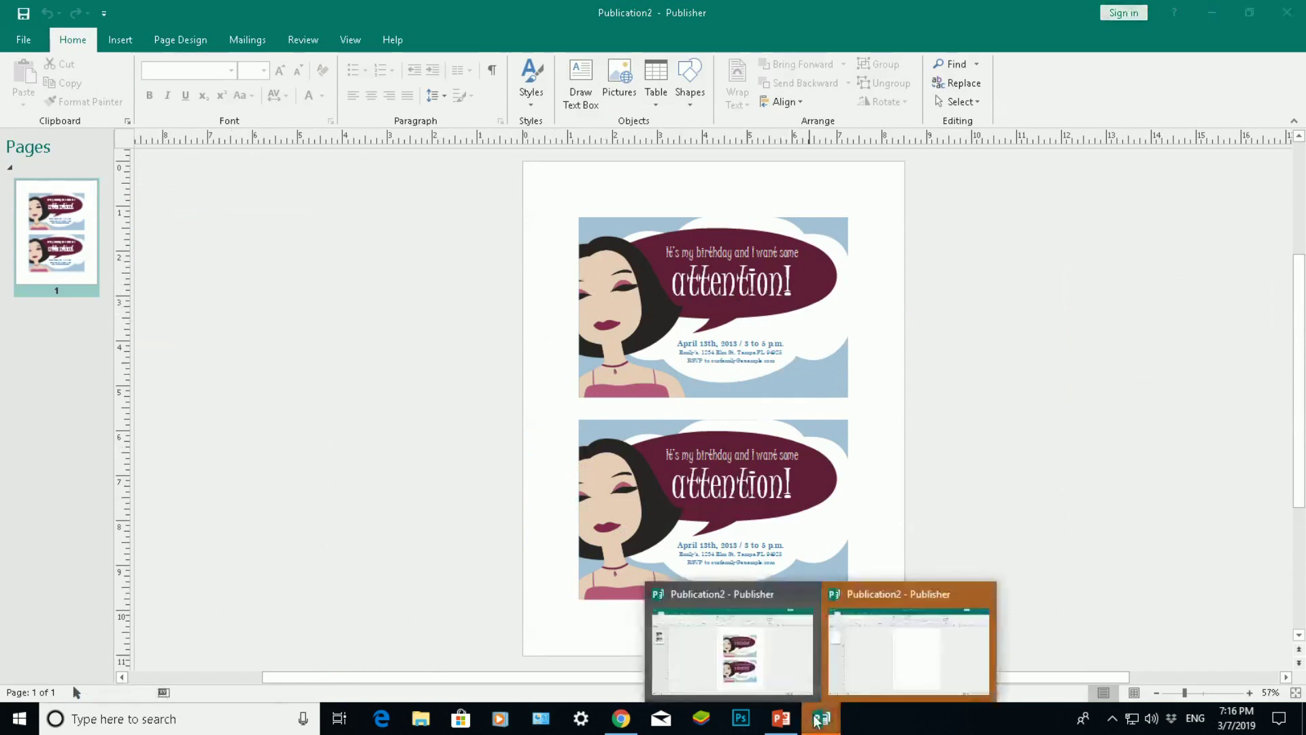
left_click(855, 654)
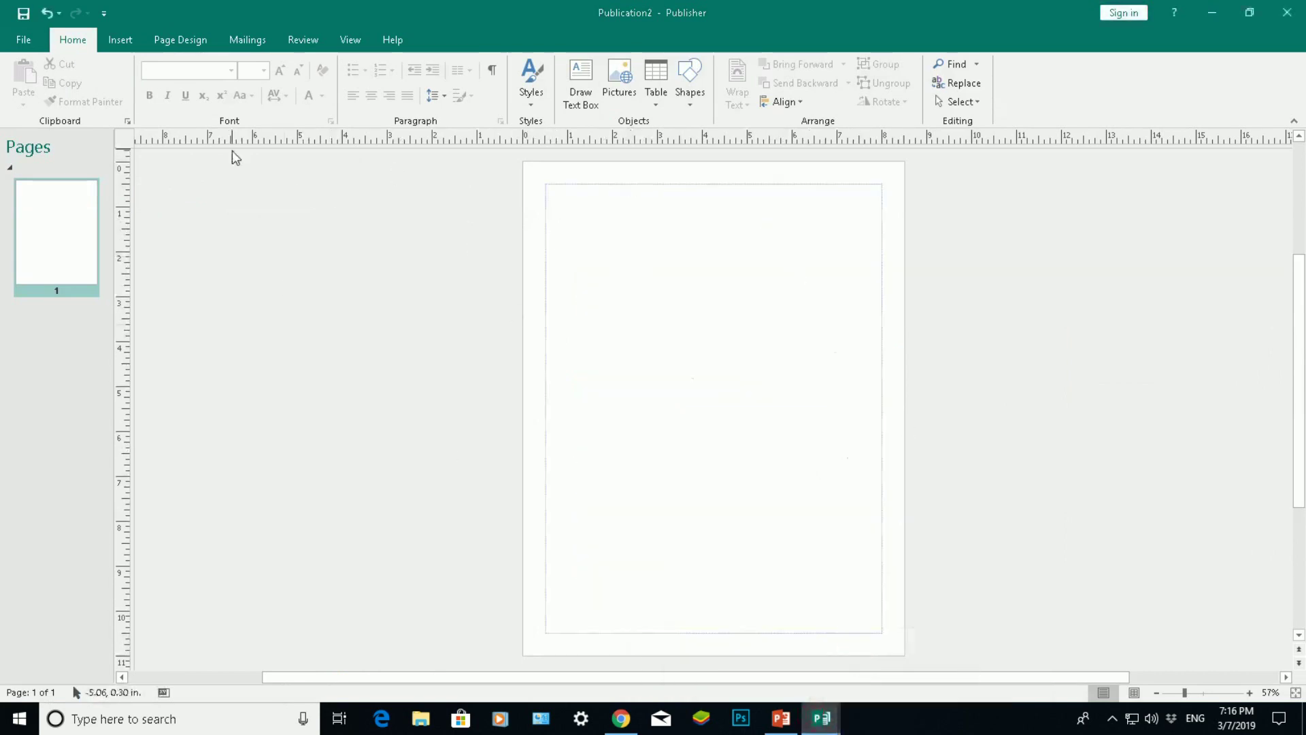
Open Change Template from Page Design on the blank publication, showing Flyers templates
left_click(180, 40)
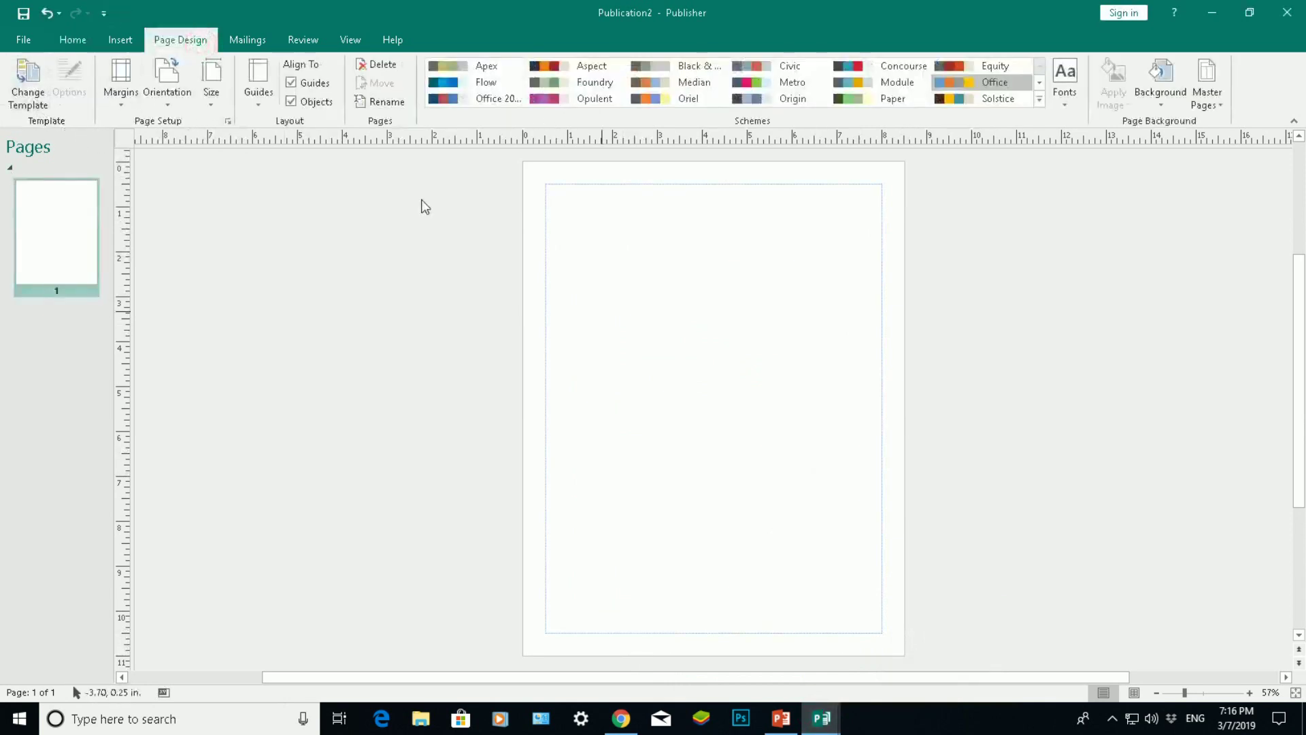
left_click(29, 94)
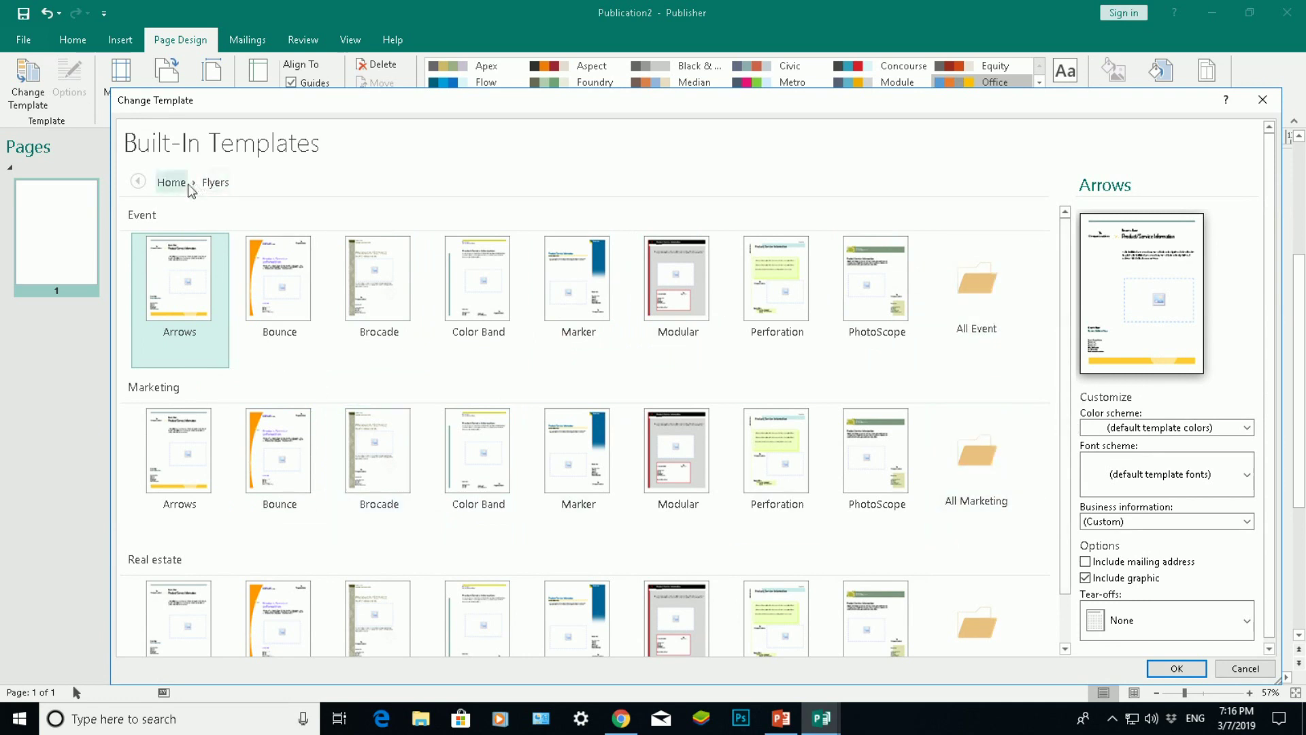
Return from Flyers to the Built-In Templates home via the Home breadcrumb
left_click(172, 182)
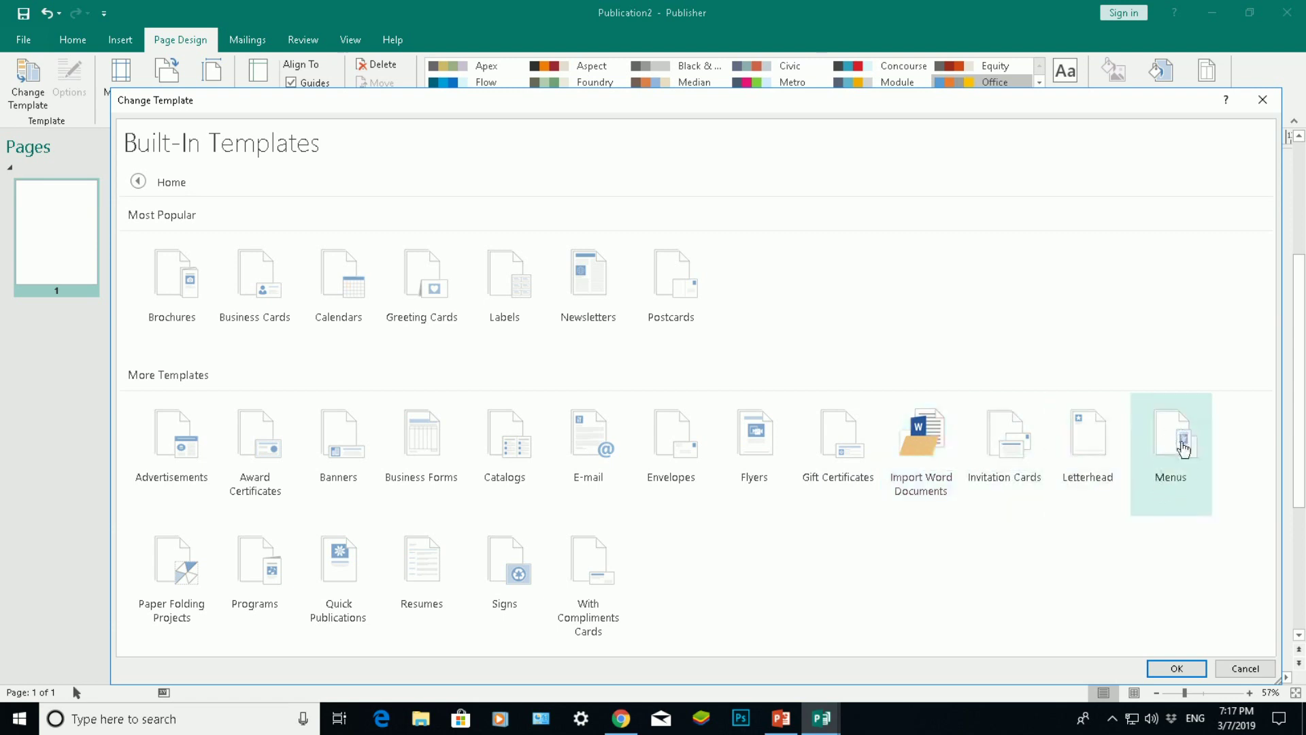
Apply the Gingham menu template as a new publication using the existing text and graphics
left_click(1173, 452)
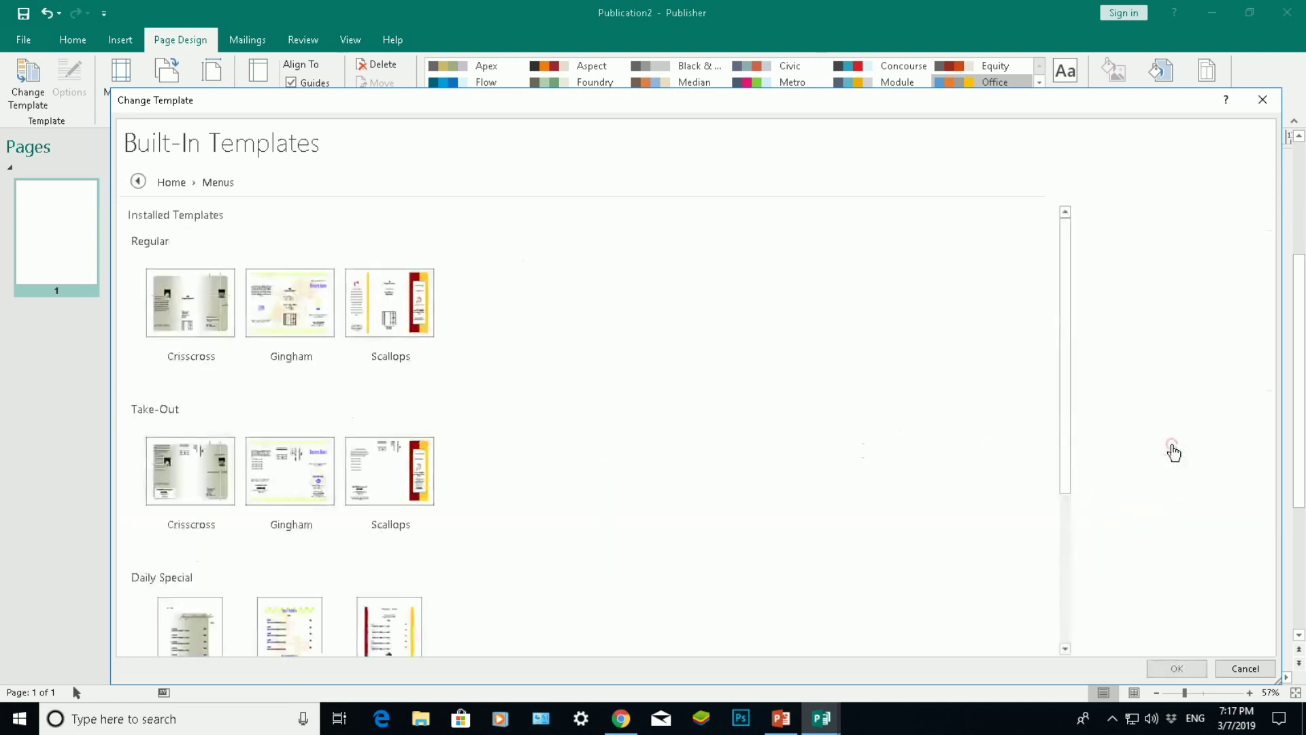
scroll(486, 371, "down", 3)
scroll(484, 370, "up", 3)
scroll(481, 367, "down", 3)
scroll(481, 368, "up", 3)
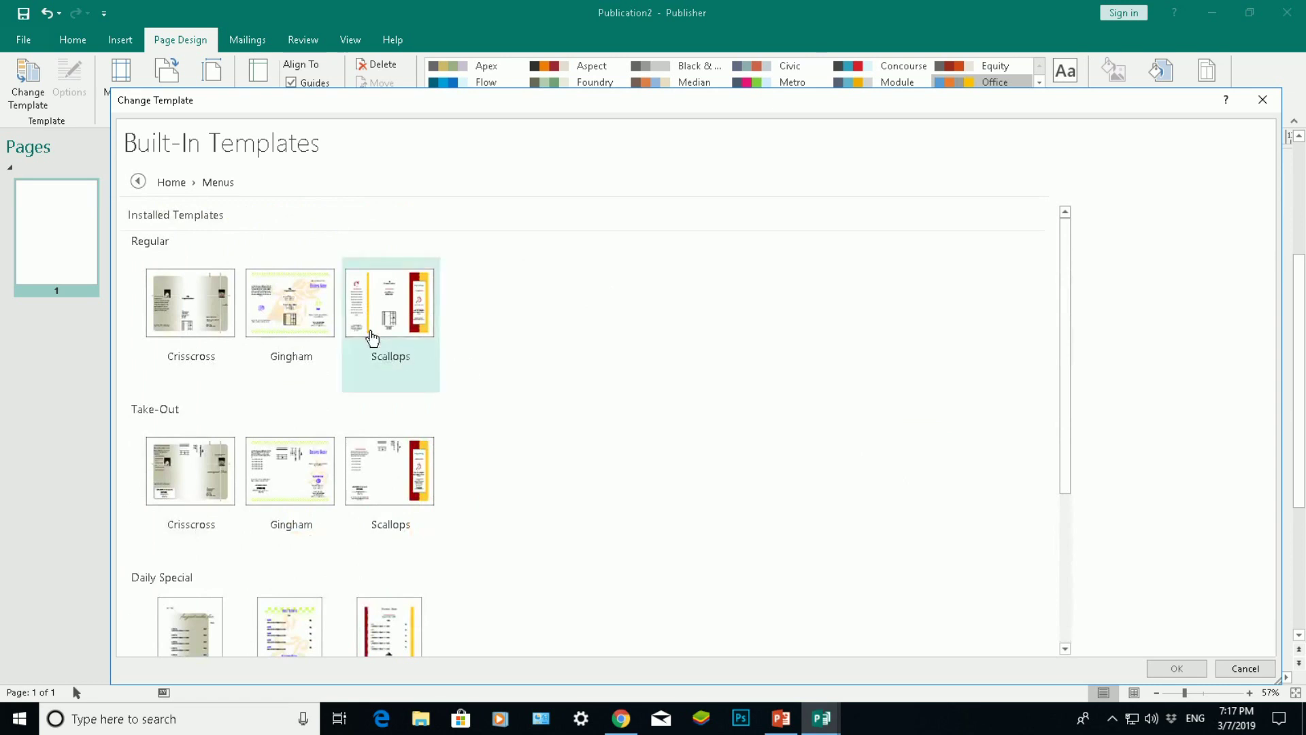
left_click(287, 309)
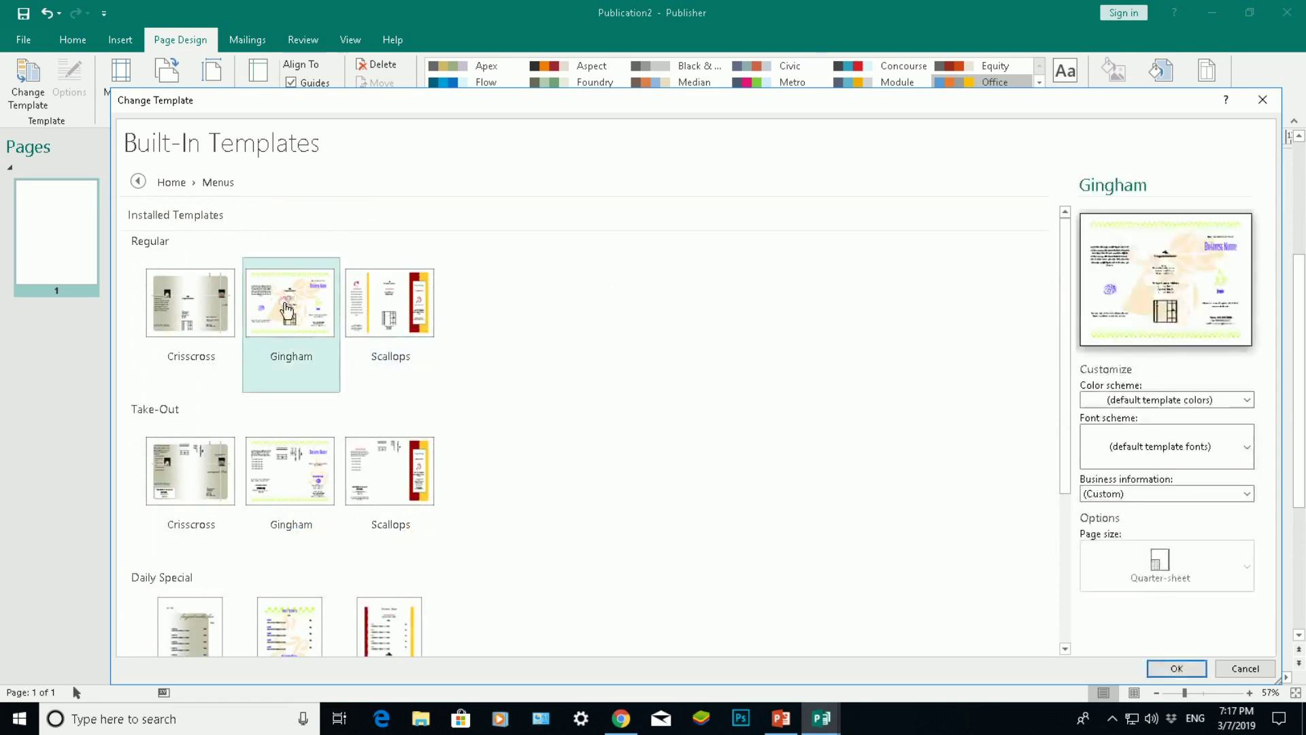
left_click(1175, 669)
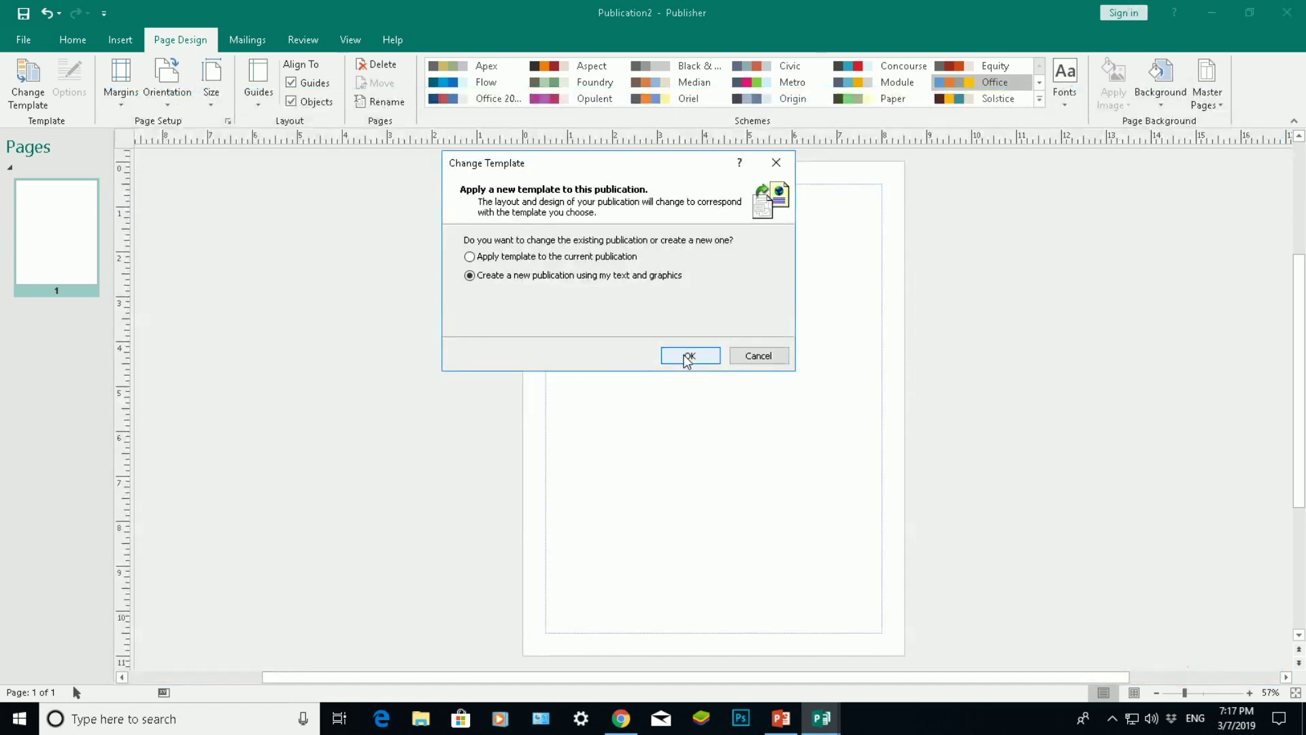
left_click(688, 355)
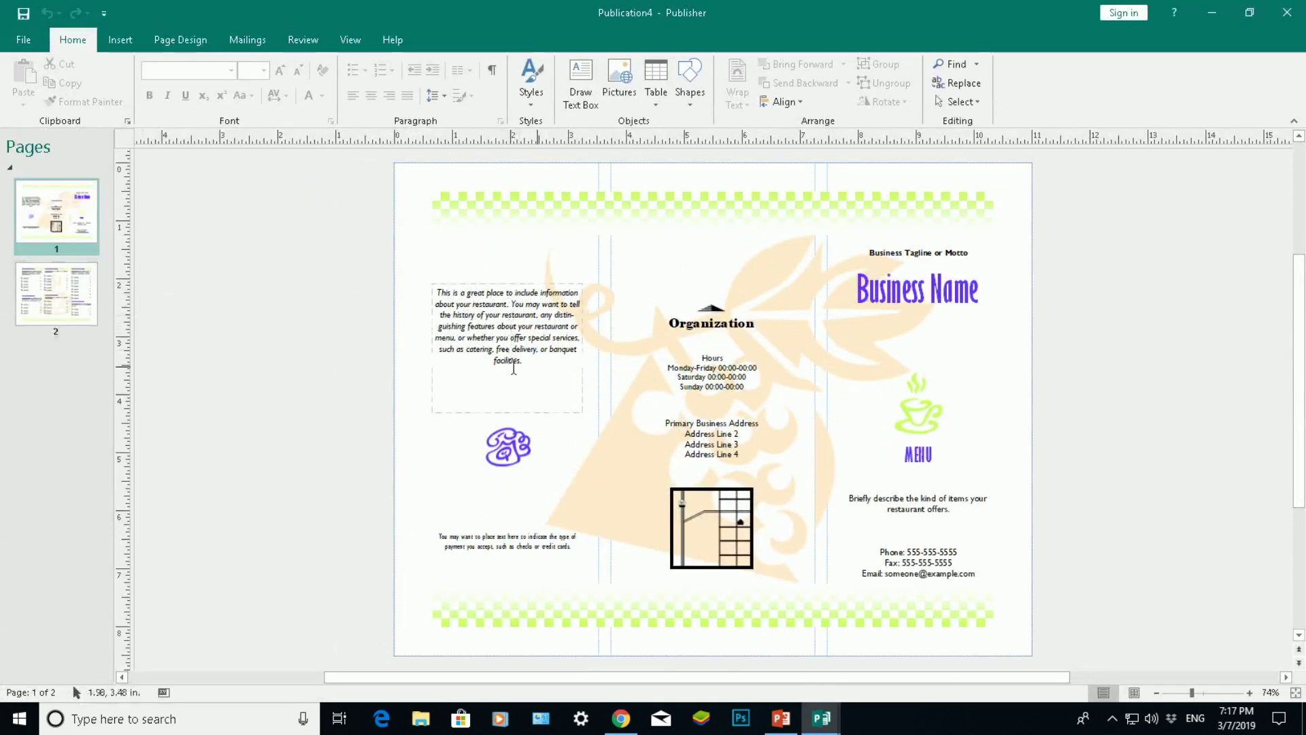
Inspect the Gingham menu's text box, both pages and checkered bands, then show its colour schemes
left_click(543, 365)
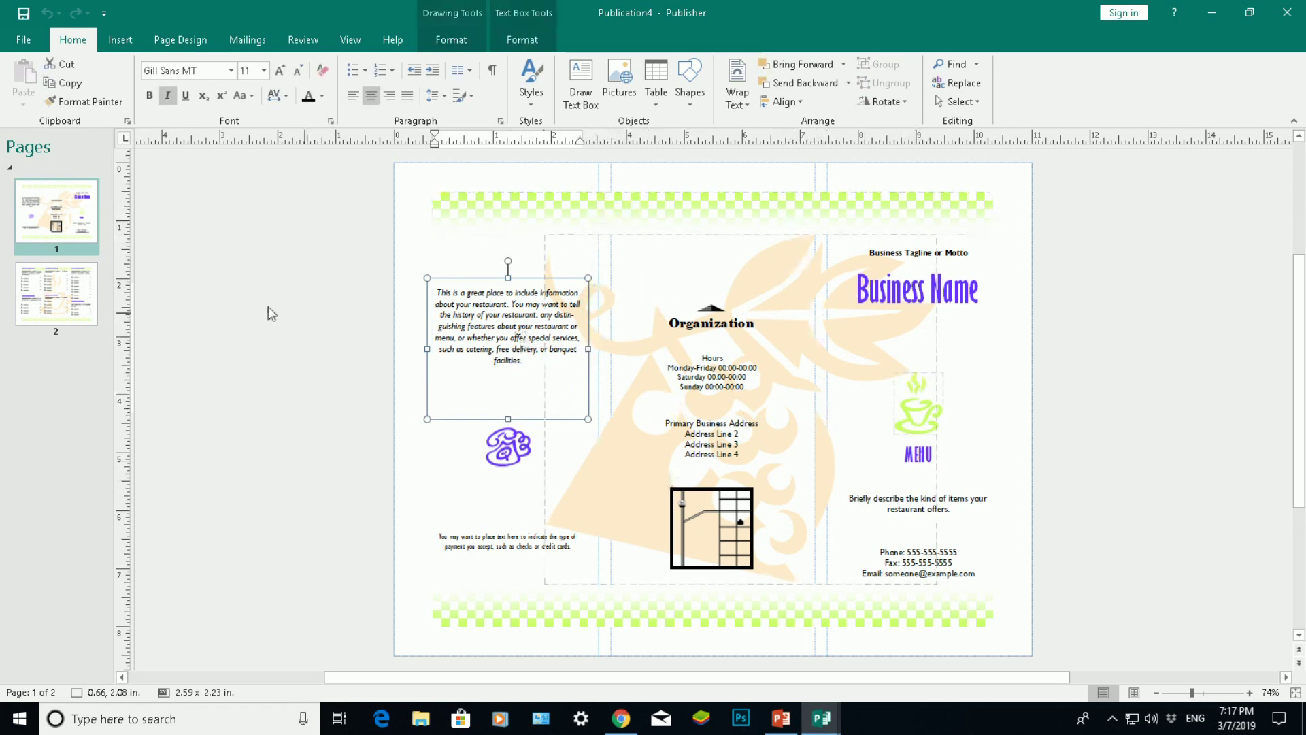
left_click(84, 290)
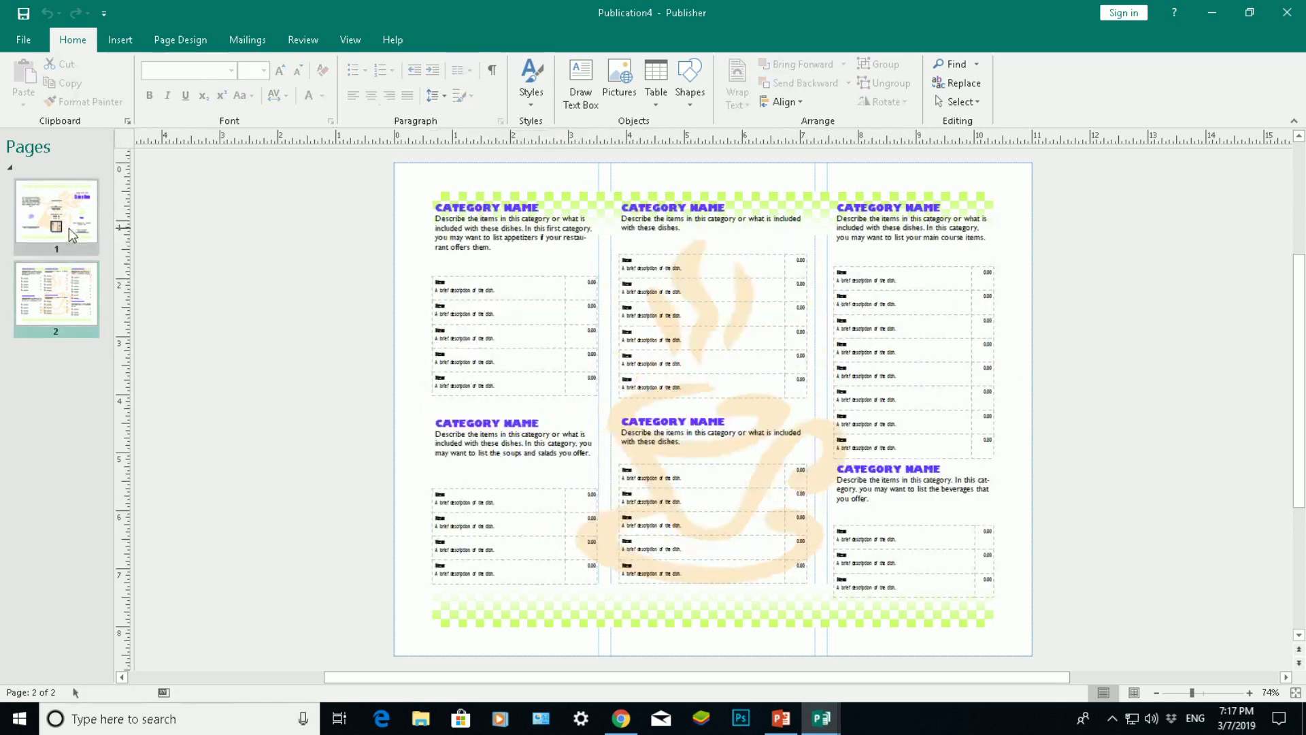
left_click(70, 226)
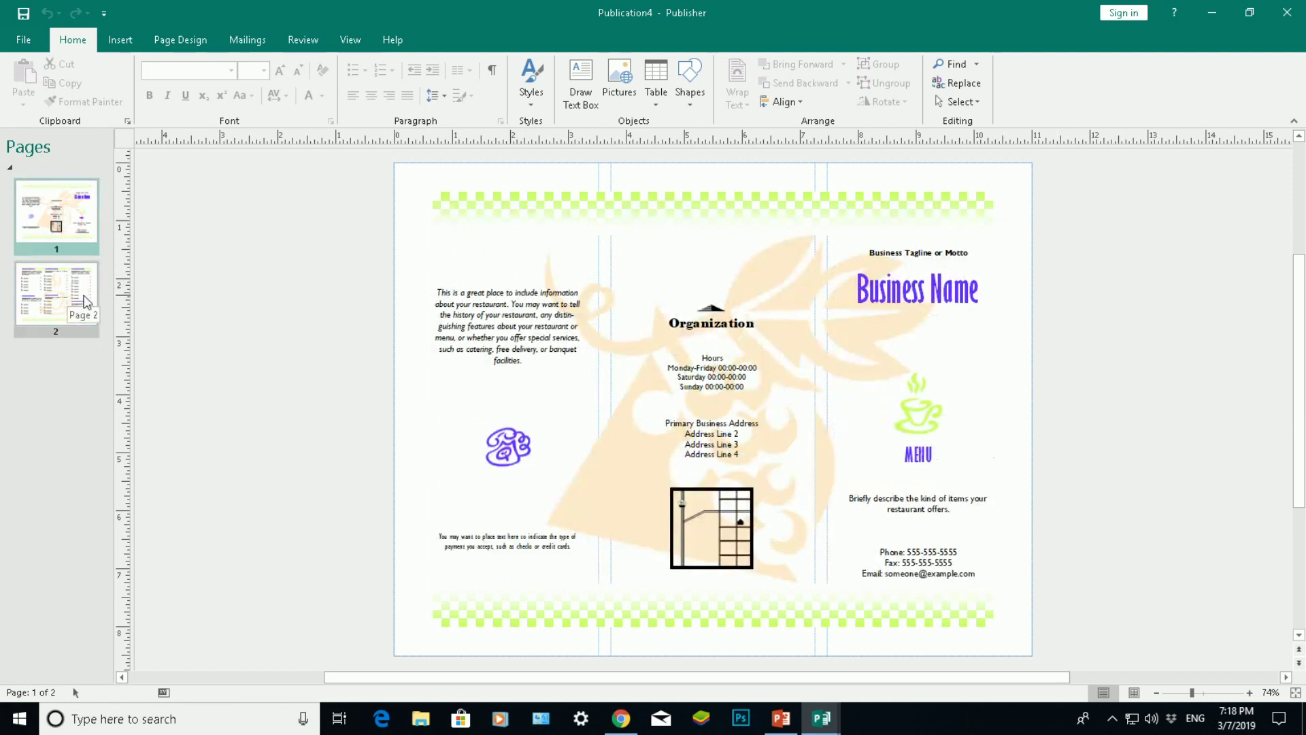
left_click(554, 204)
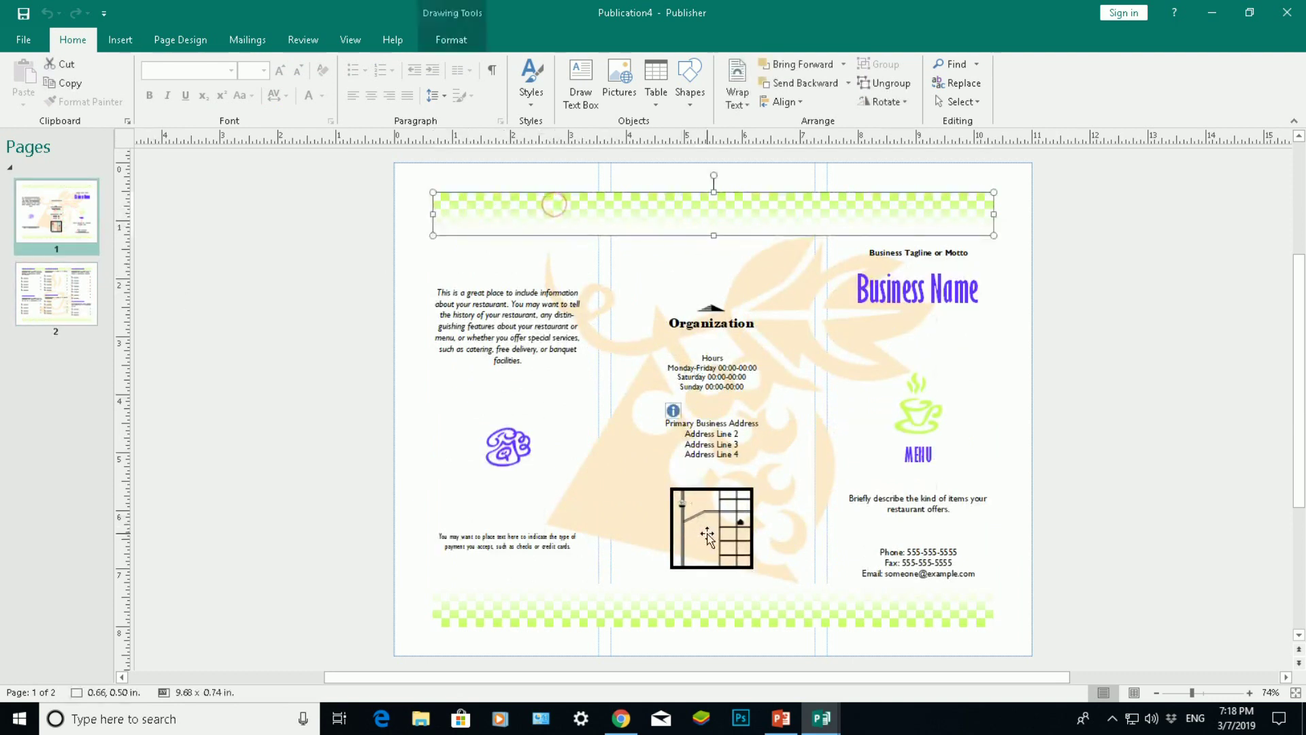
left_click(729, 605)
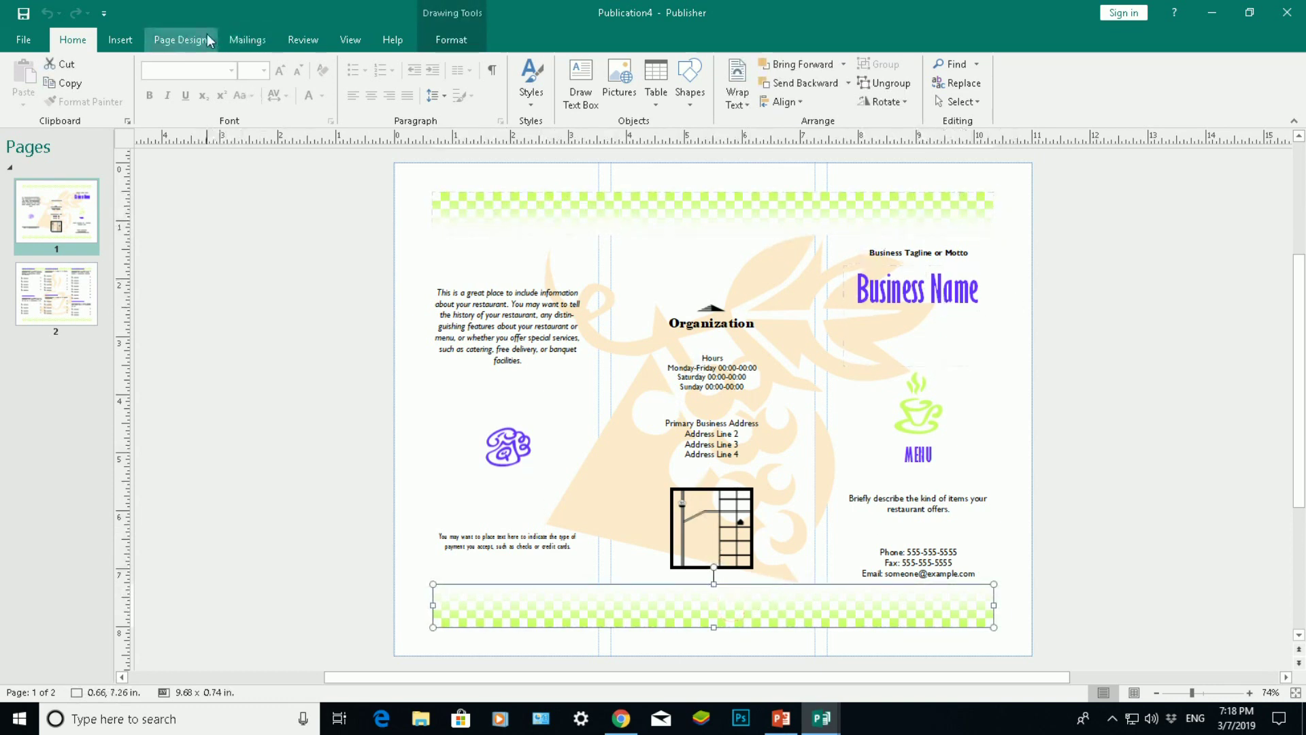
left_click(180, 39)
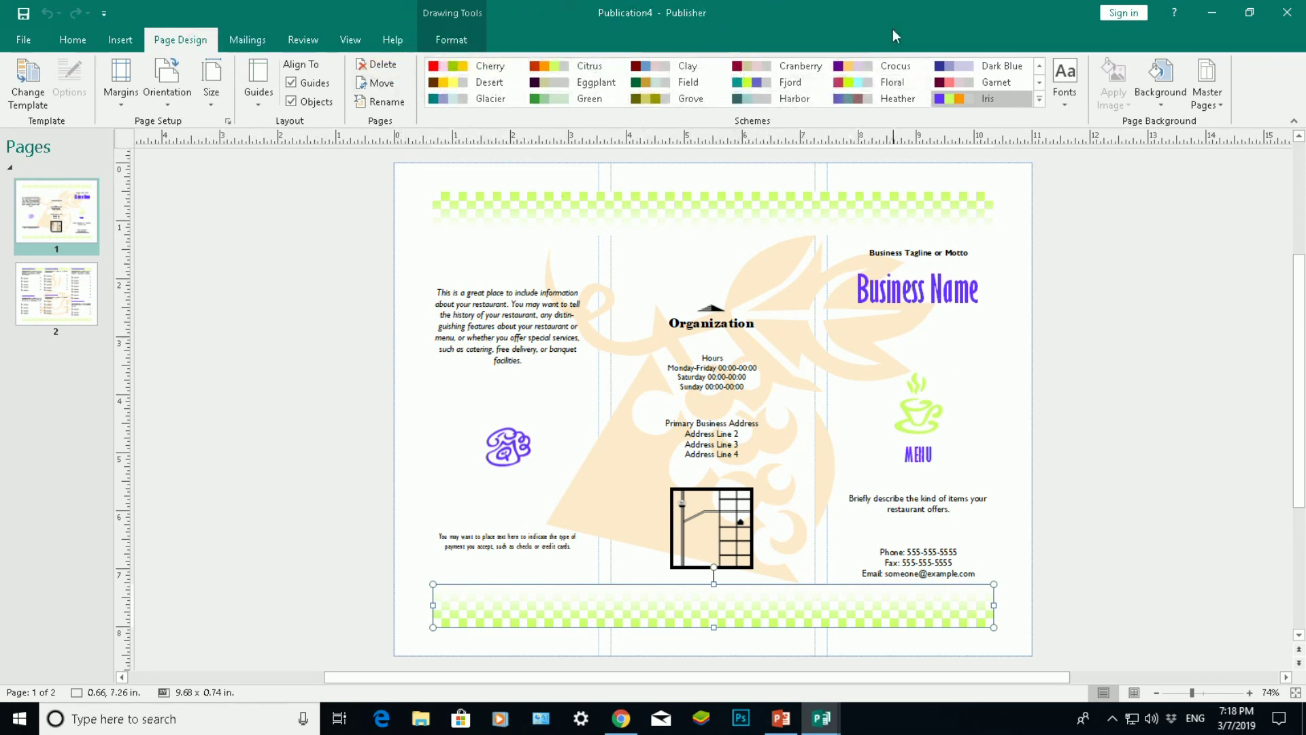
Preview Crocus, Cherry, Green and Trout schemes, apply Lilac to the menu, and open Change Template
left_click(895, 65)
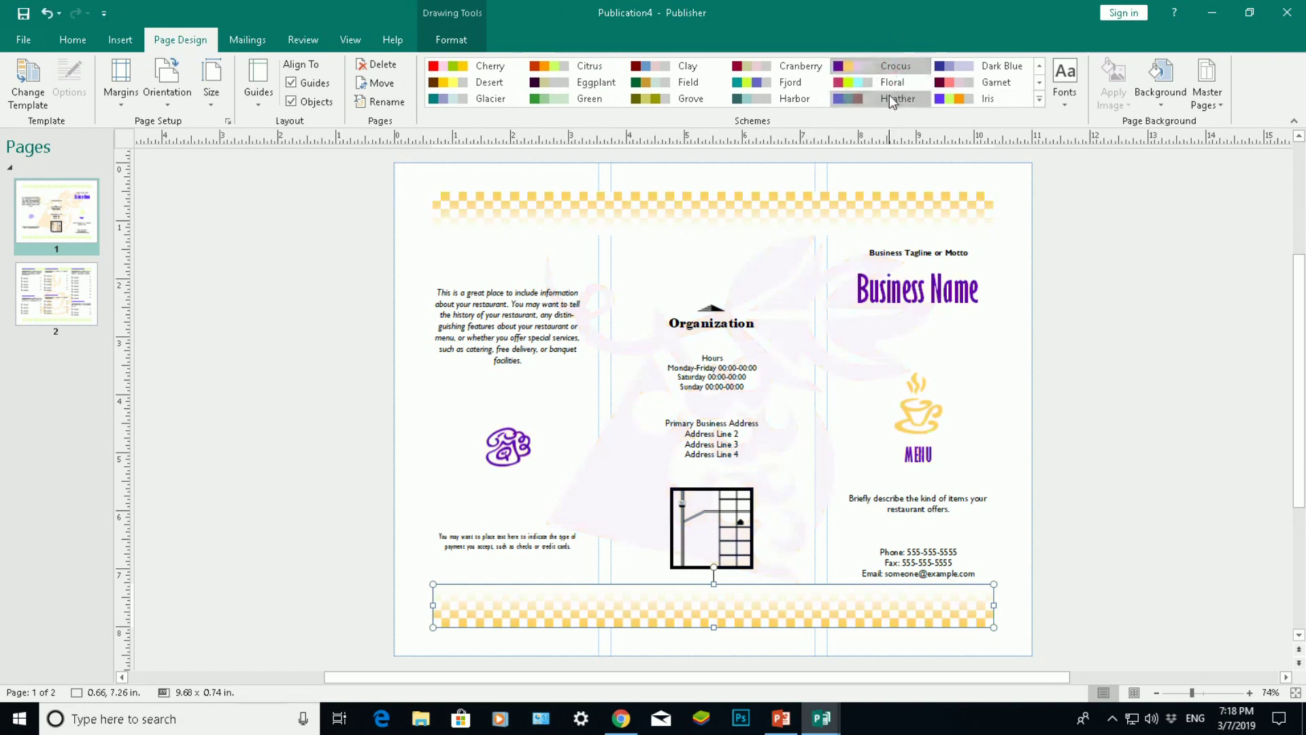
left_click(476, 66)
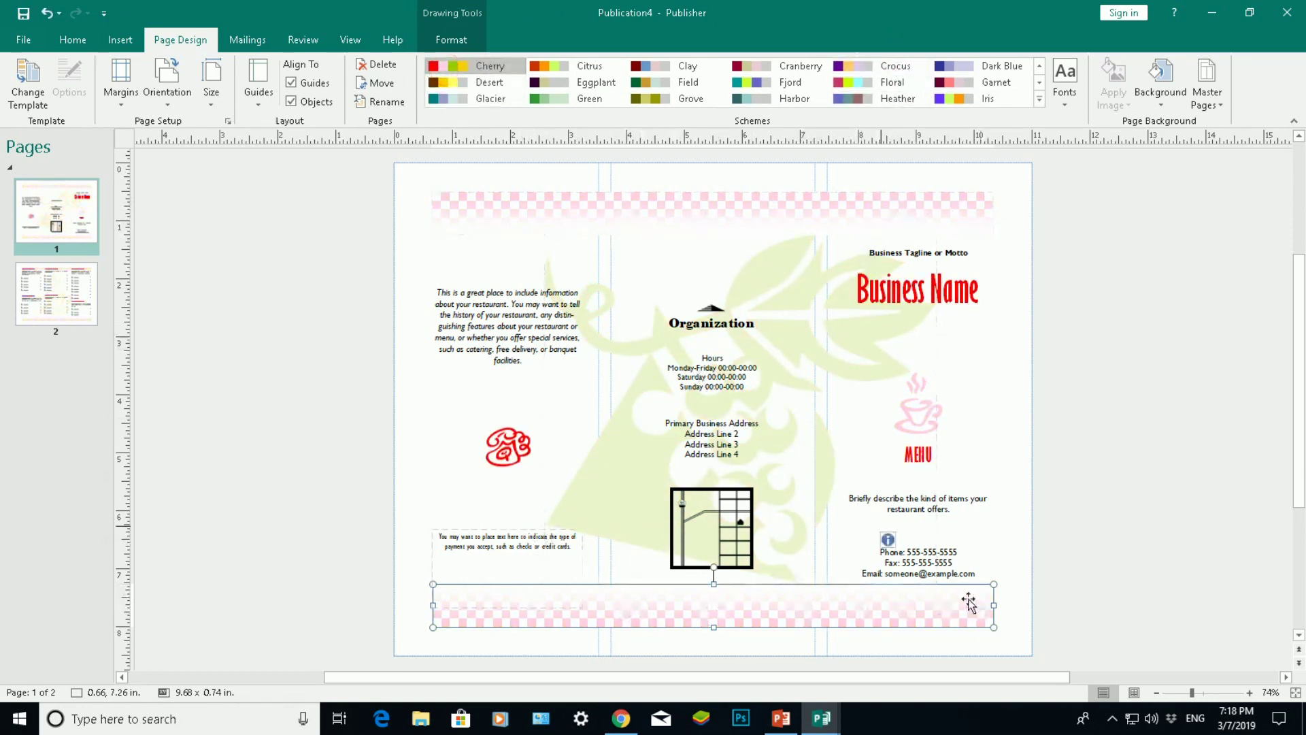
left_click(555, 98)
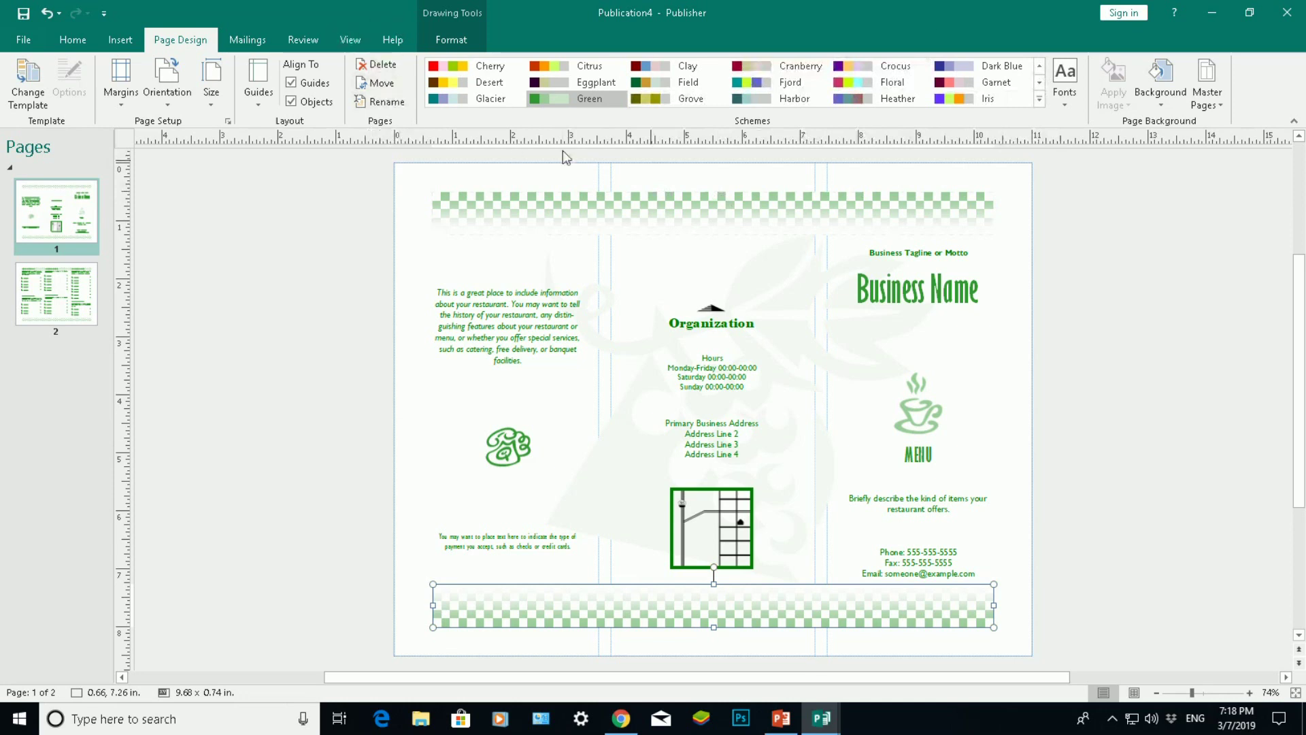
left_click(1040, 101)
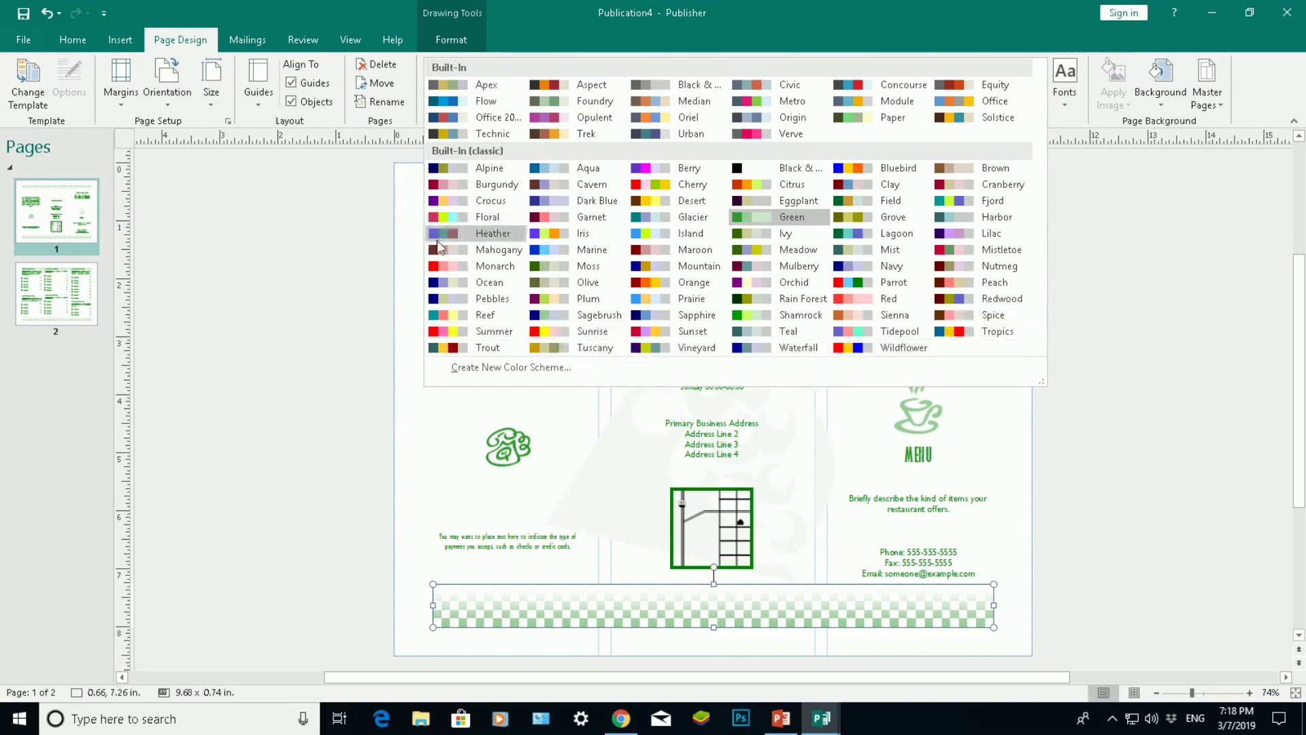
left_click(453, 344)
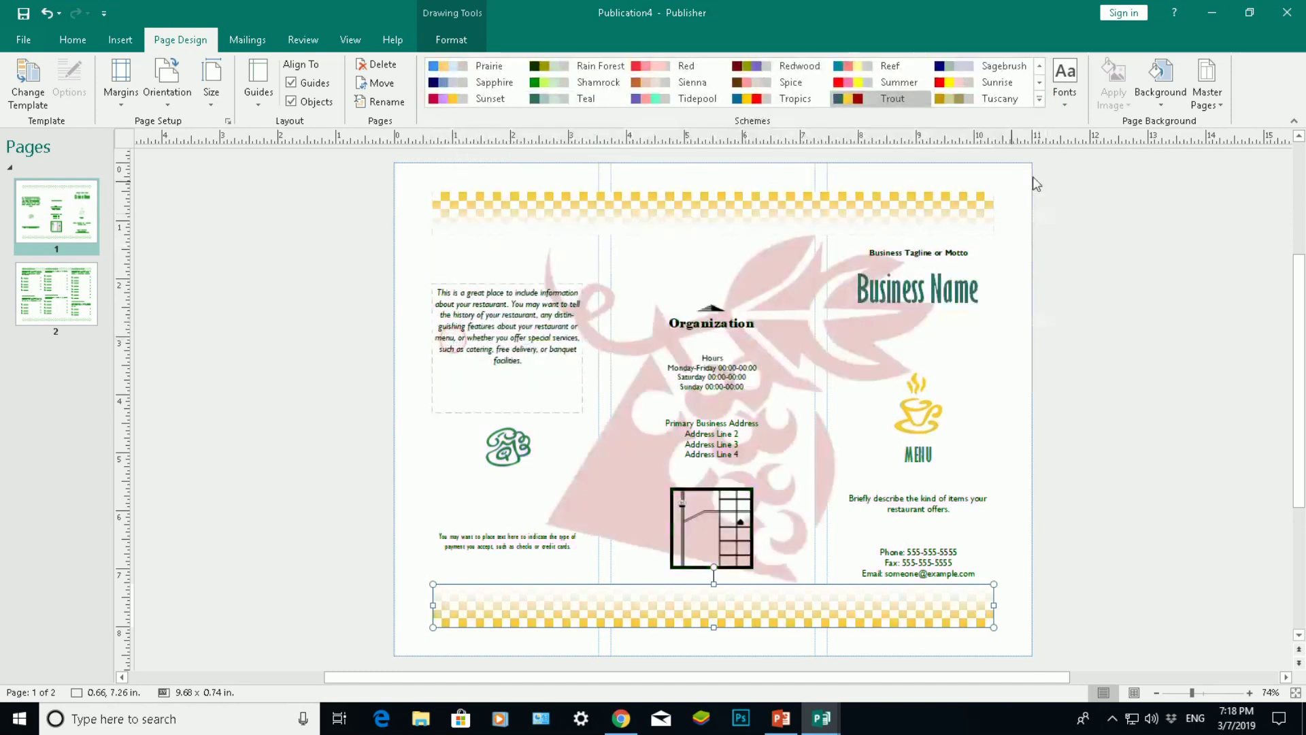
left_click(1039, 101)
left_click(992, 240)
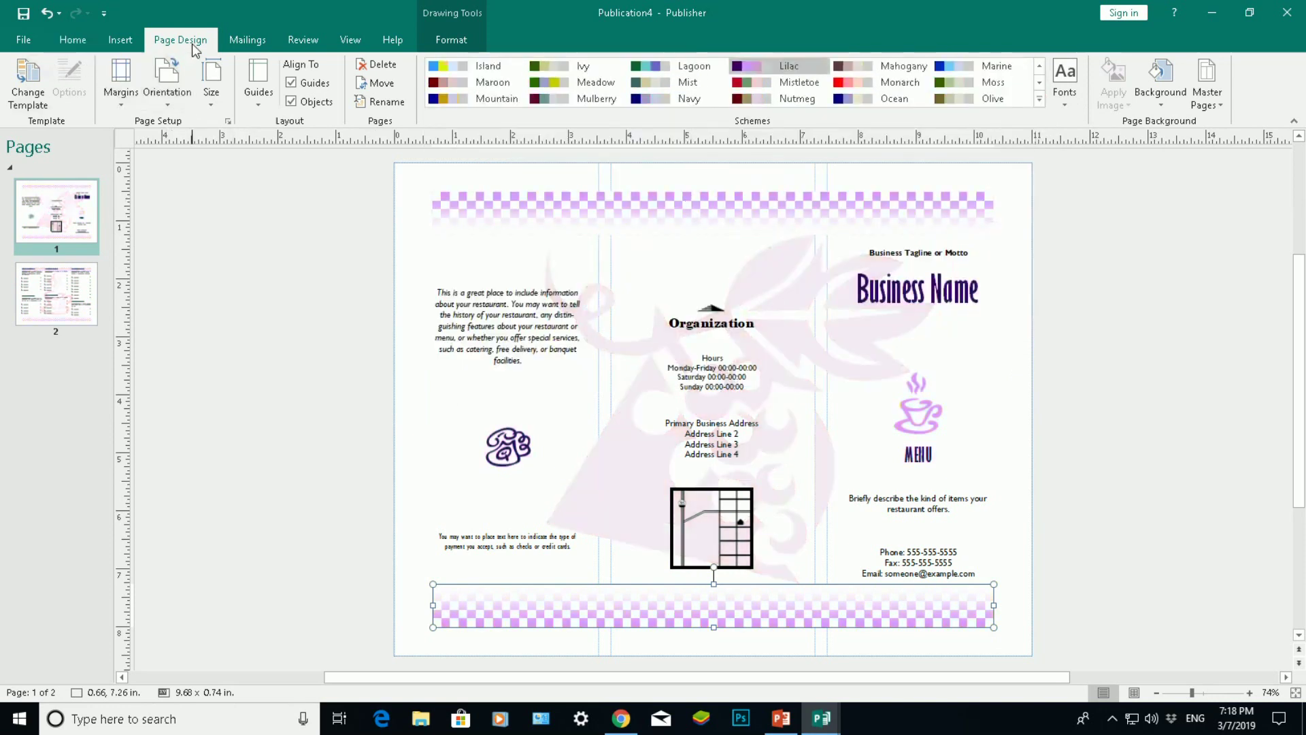
left_click(45, 94)
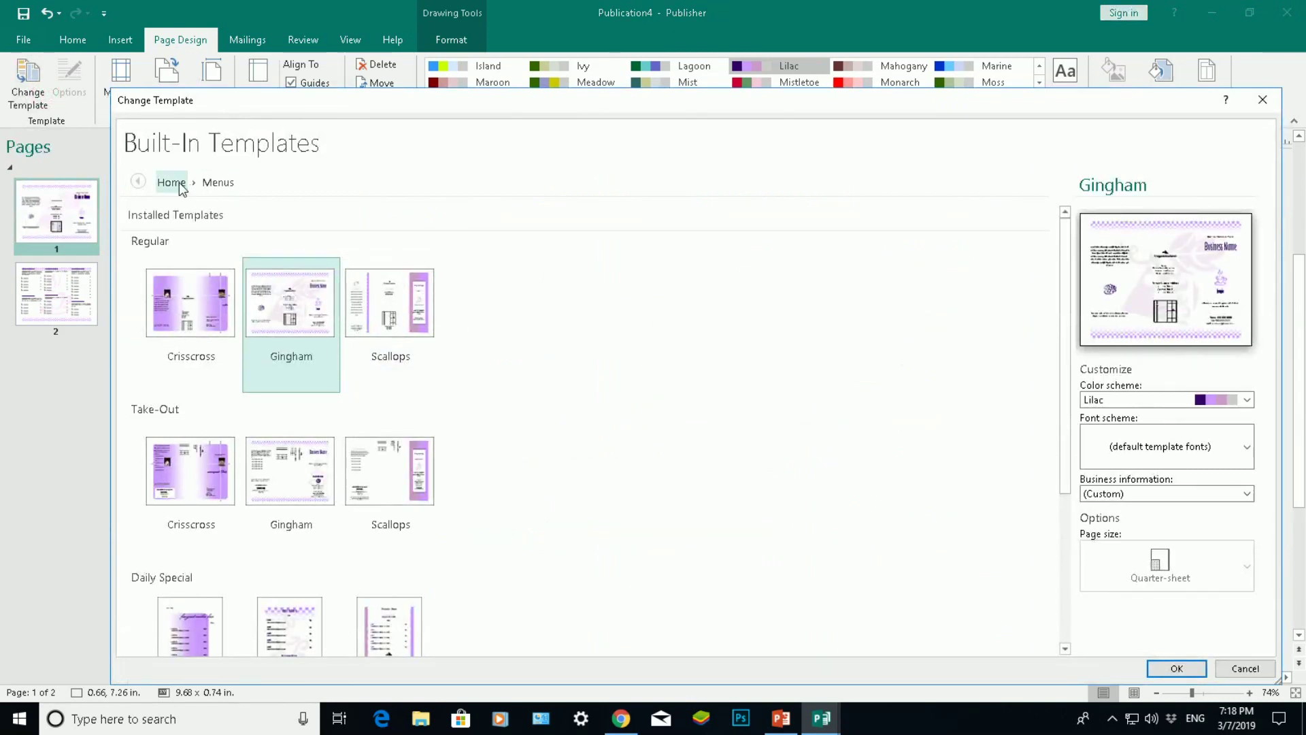
Create a new four-page greeting card from the Anniversary 3 template in Lilac colours
left_click(179, 184)
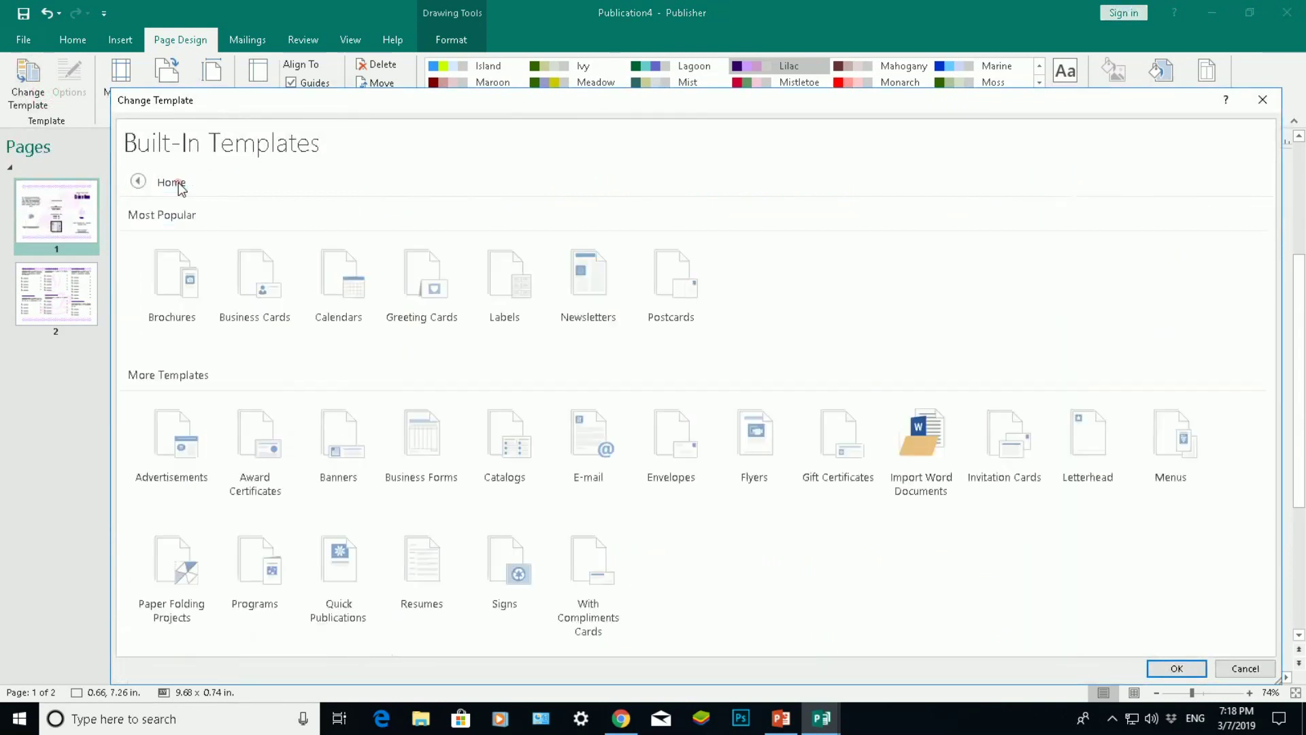
left_click(422, 290)
scroll(577, 355, "down", 3)
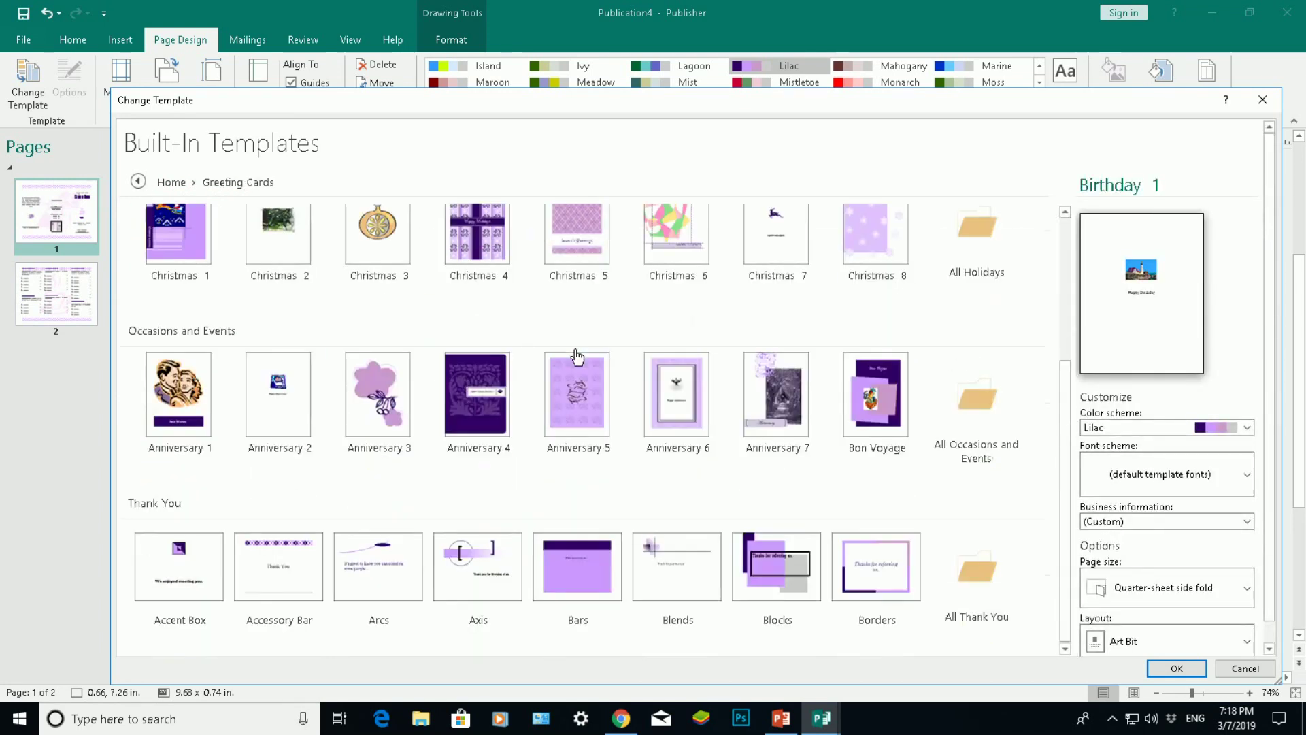
scroll(577, 355, "up", 3)
scroll(577, 355, "down", 2)
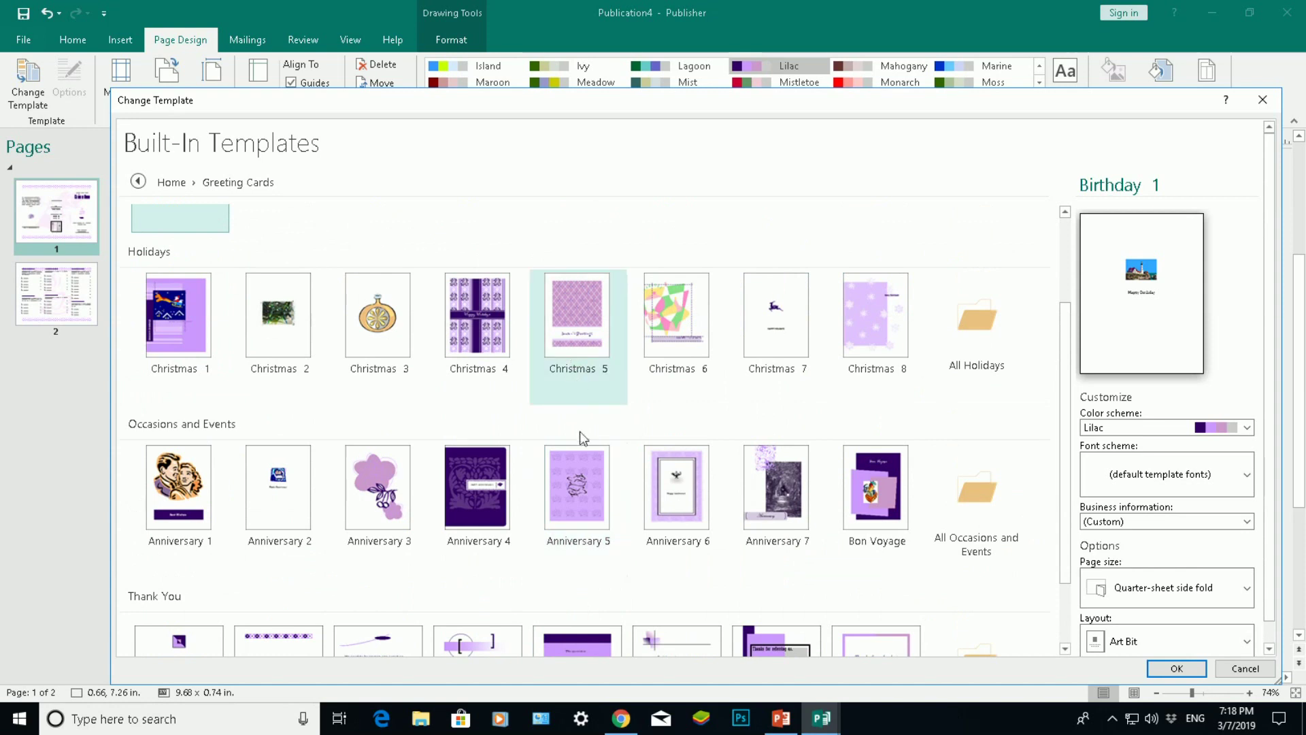
scroll(579, 431, "down", 1)
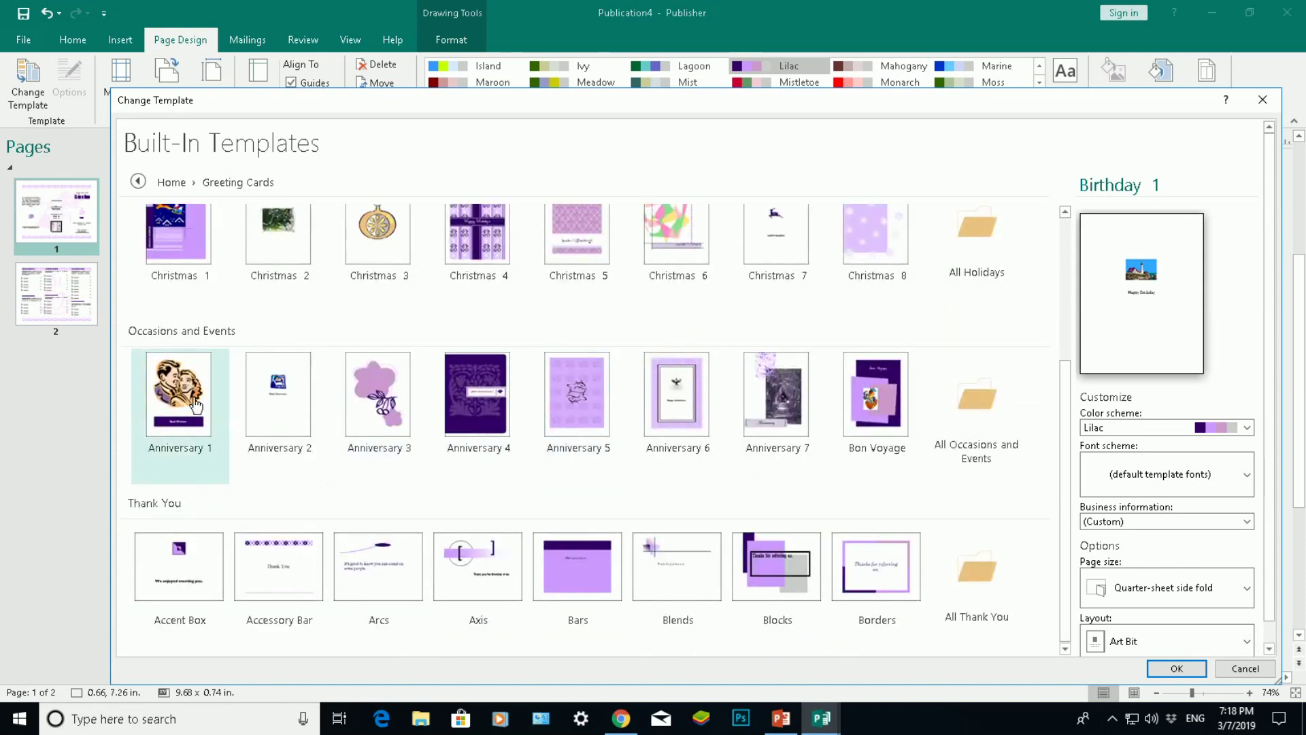
left_click(360, 410)
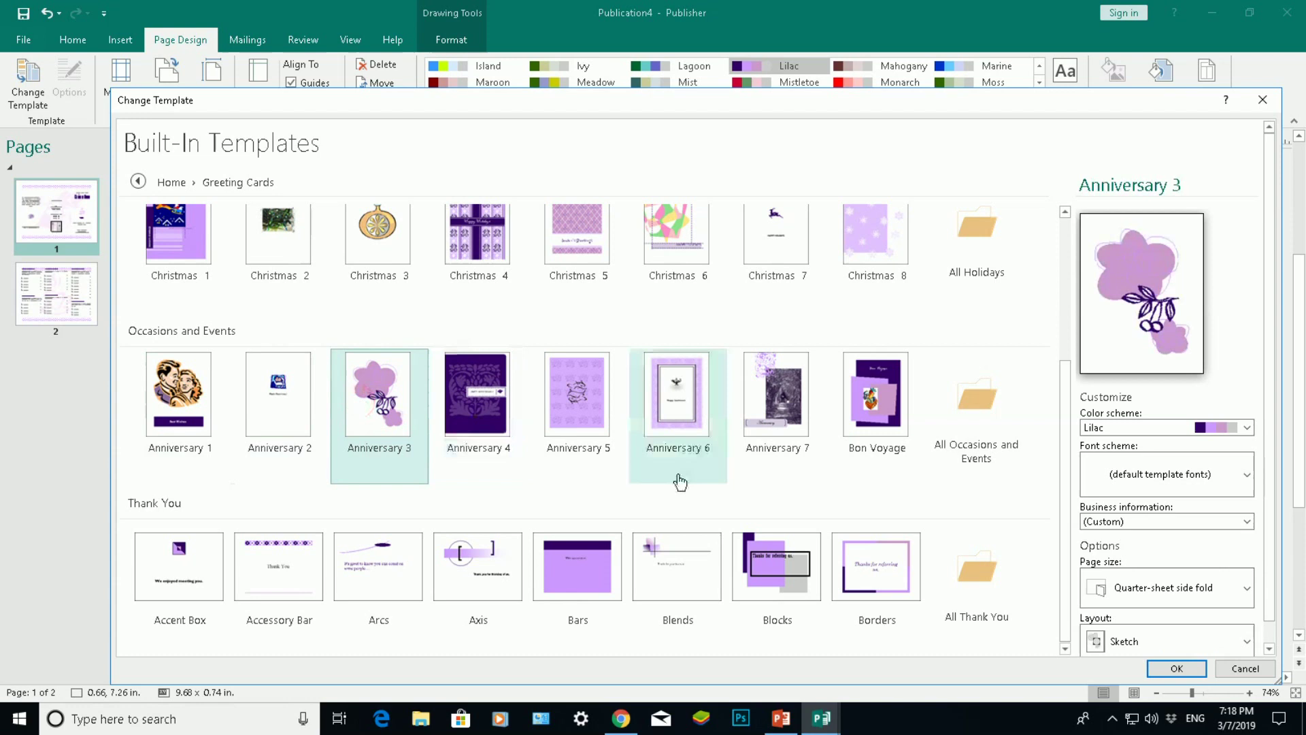
left_click(1177, 670)
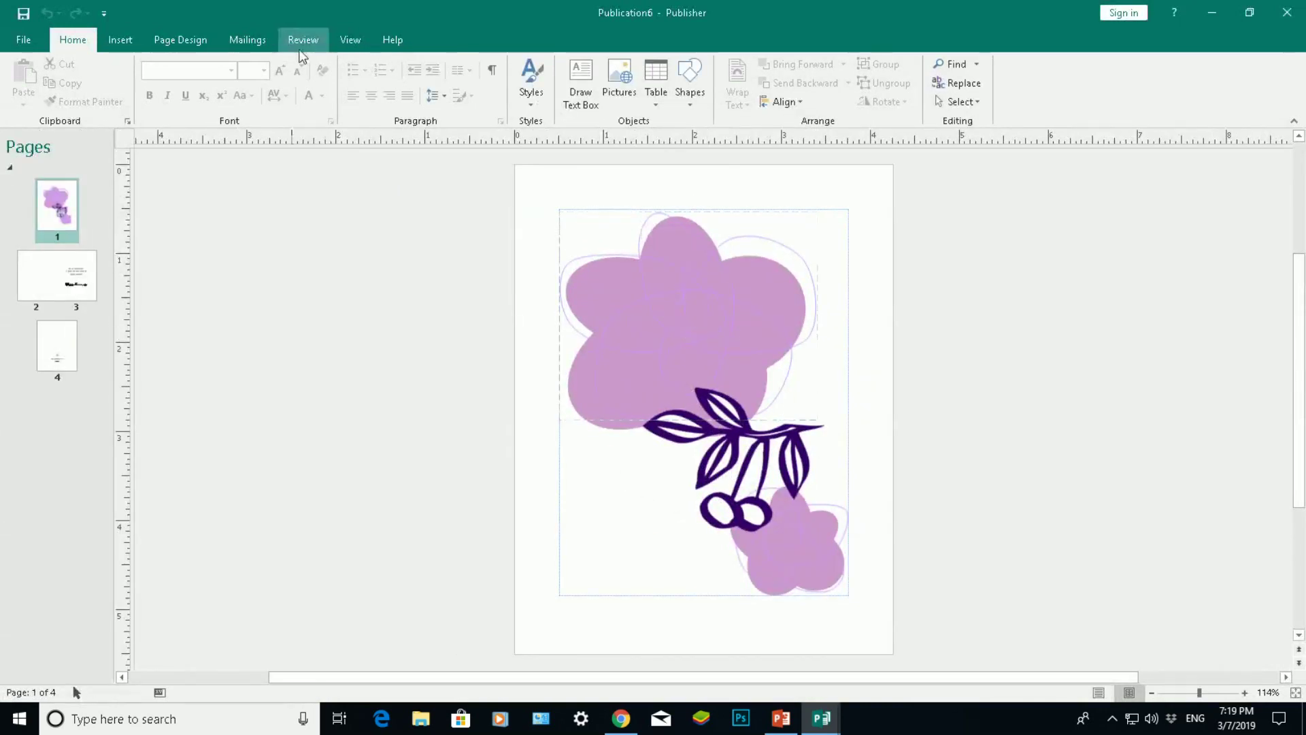
Try the Green and Glacier colour schemes, settle on Island, then open Change Template
left_click(191, 42)
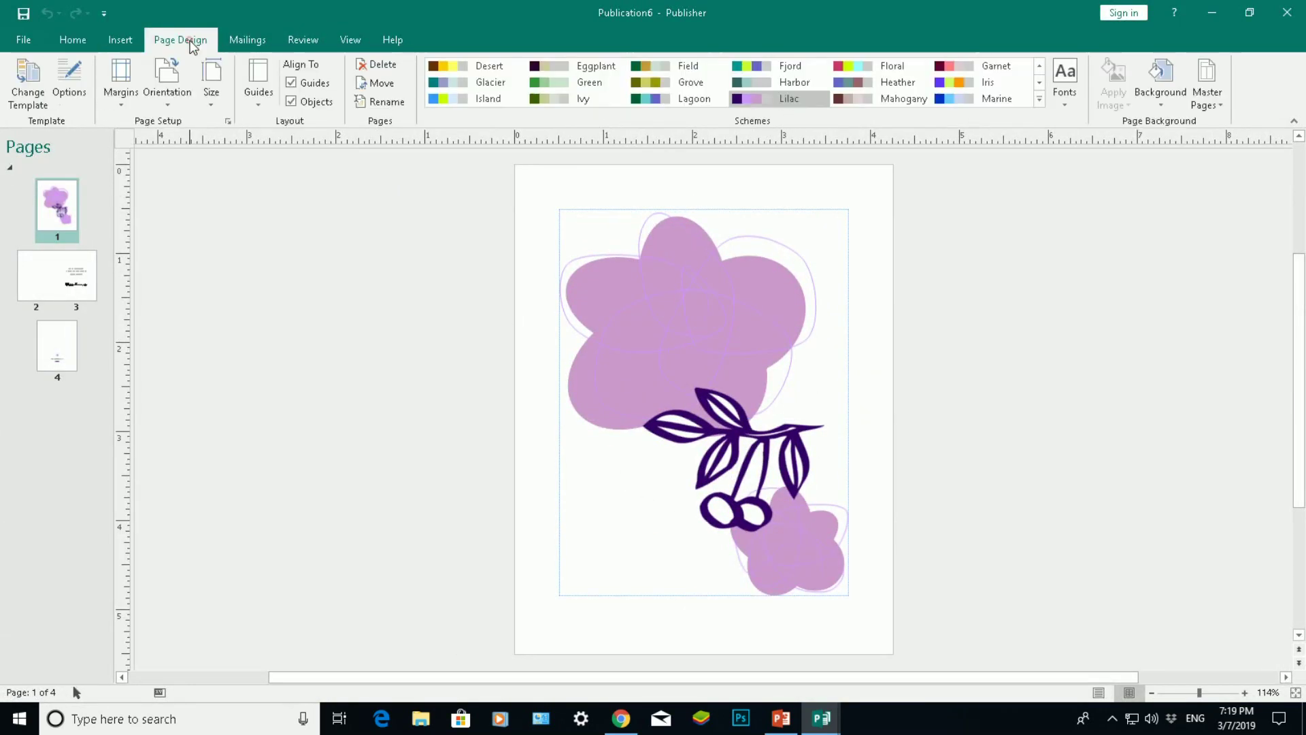
left_click(568, 82)
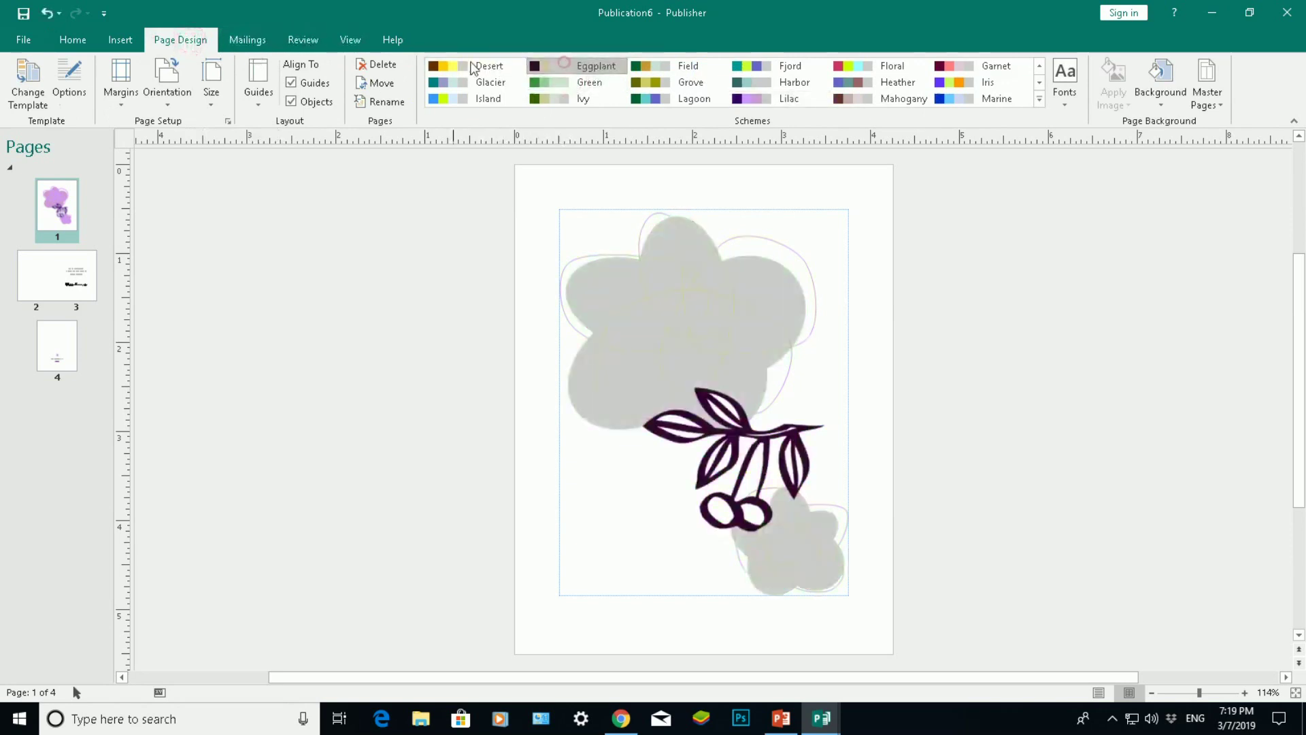
left_click(455, 85)
left_click(458, 100)
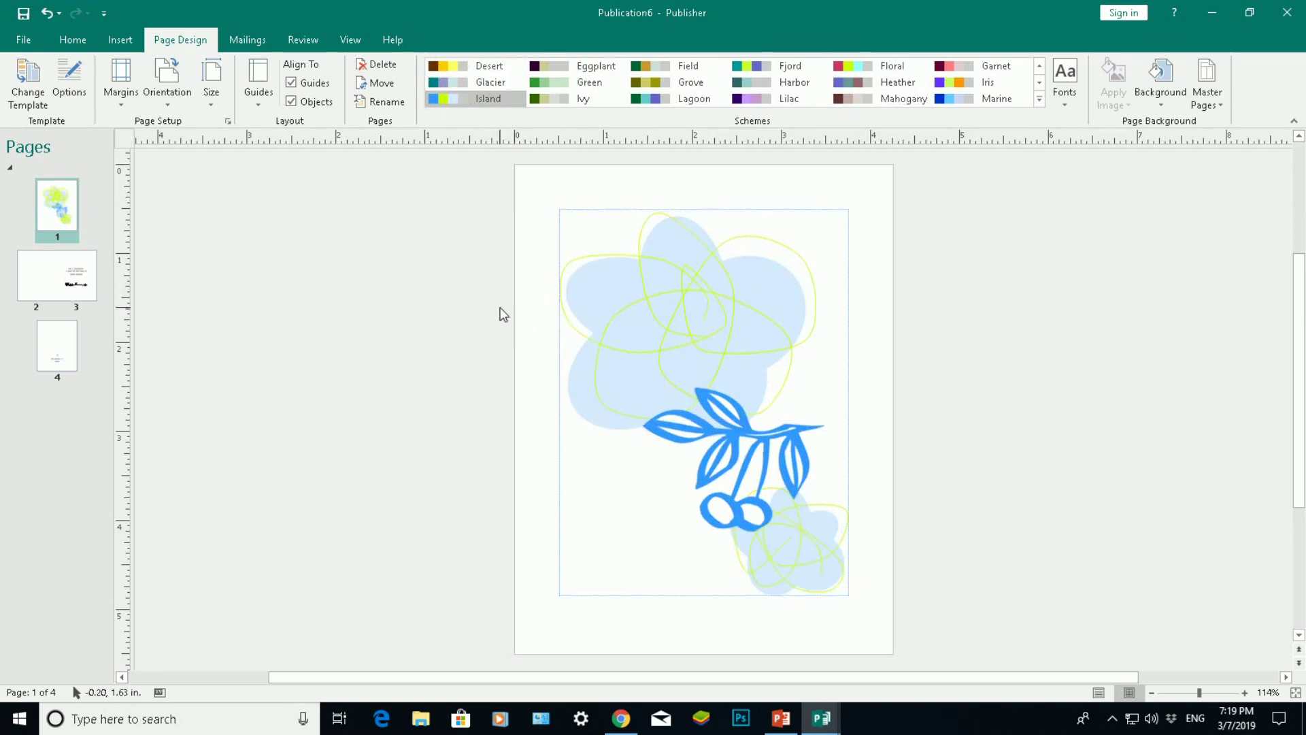
left_click(27, 80)
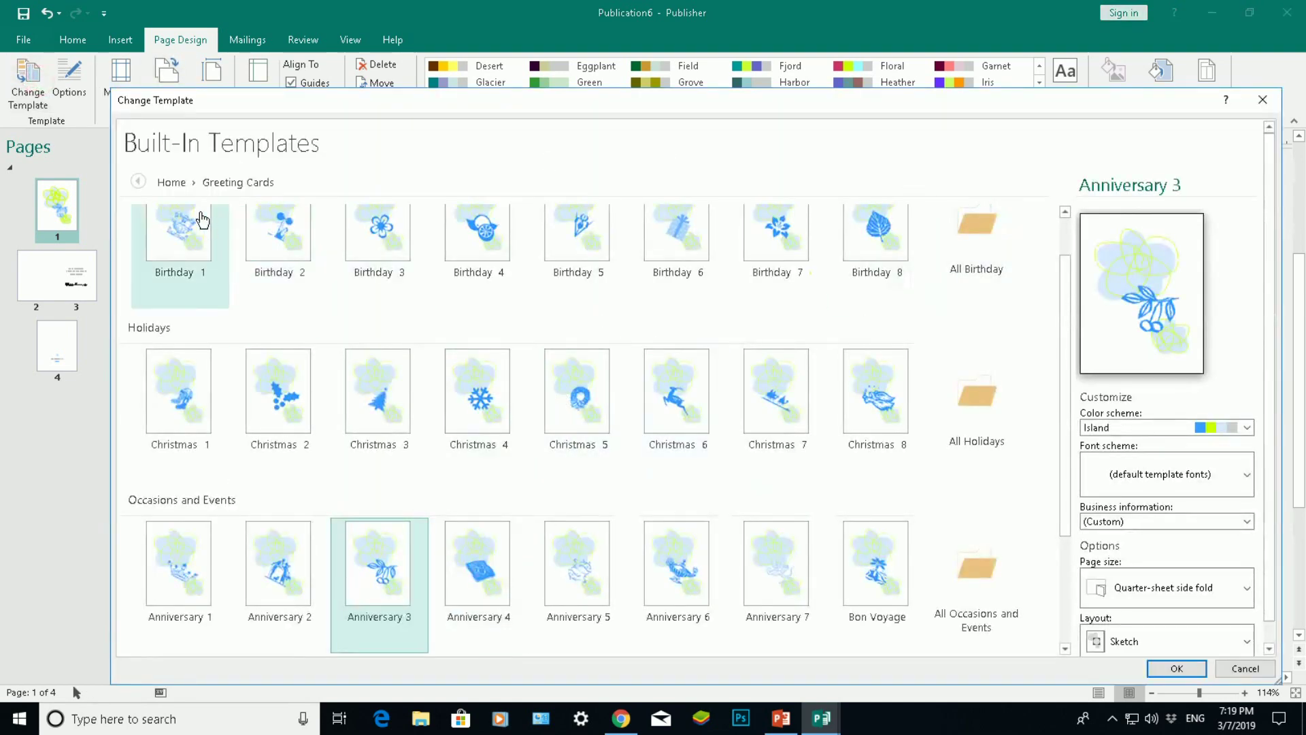
Go back from Greeting Cards to the Built-In Templates home listing every template category
left_click(171, 182)
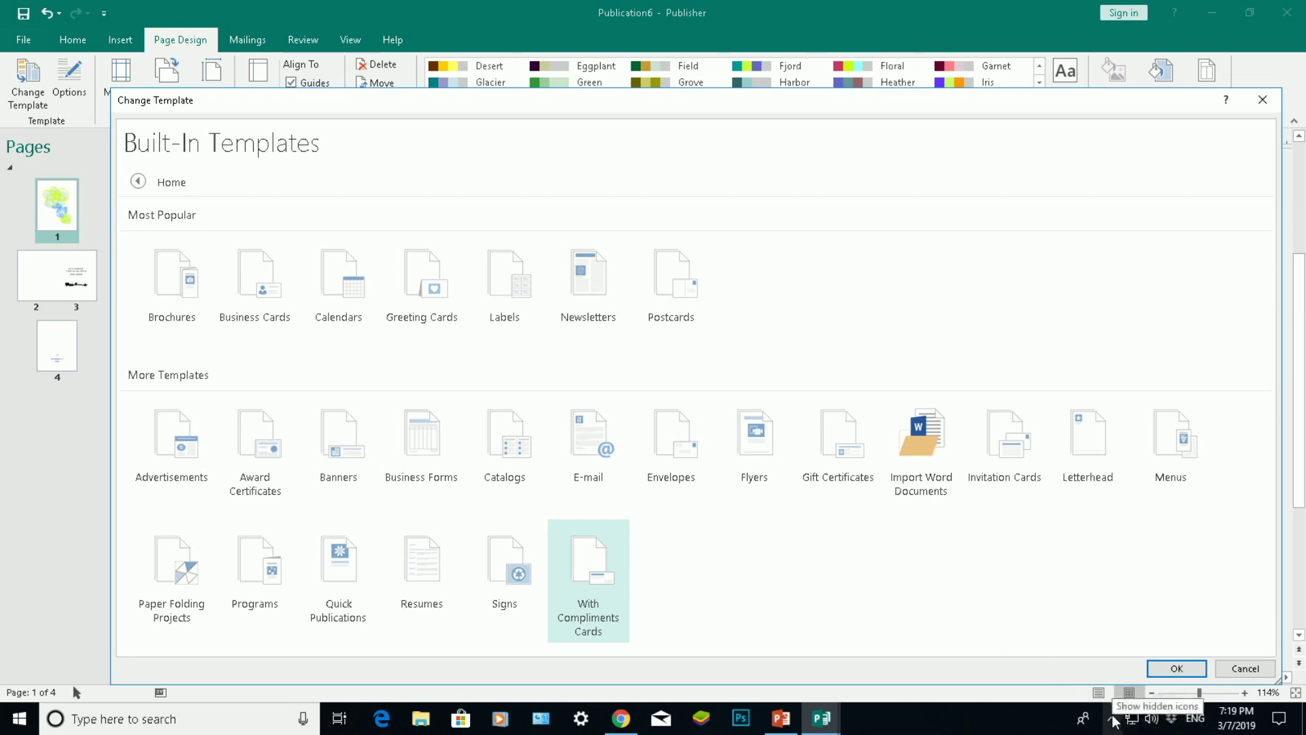
left_click(1114, 719)
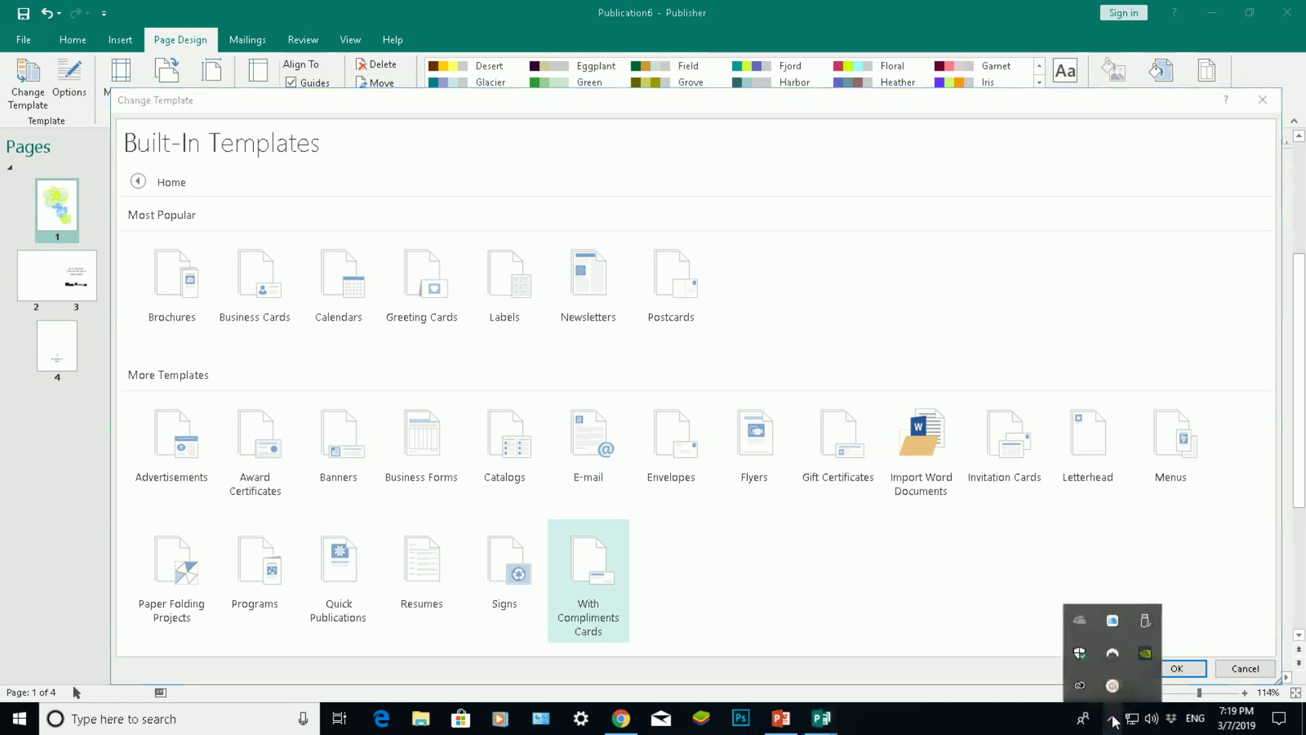
mouse_move(1113, 685)
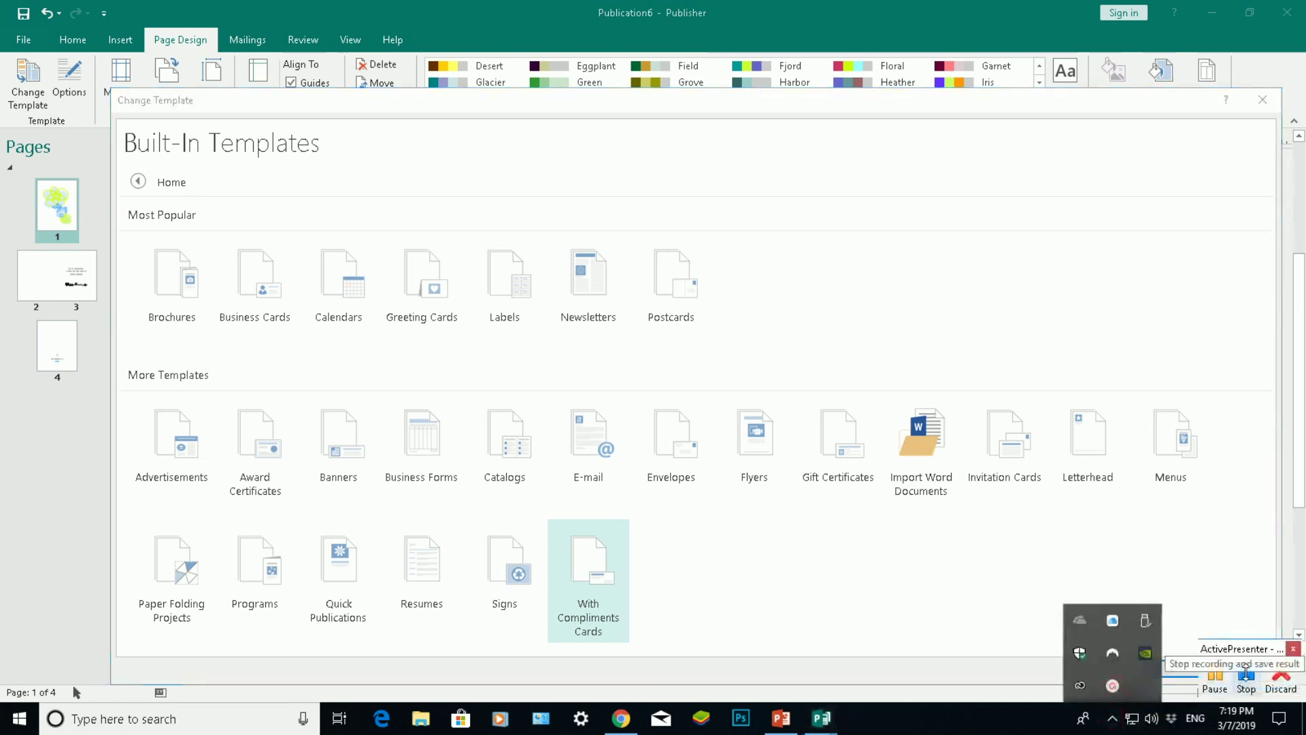